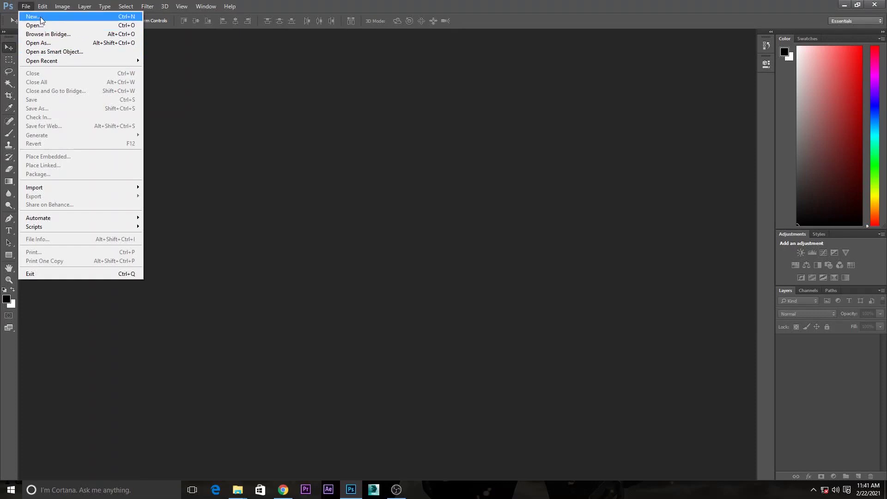
Create a new 50 × 30 inch document at 150 ppi.
{"action": "double_click", "coordinate": [405, 175]}
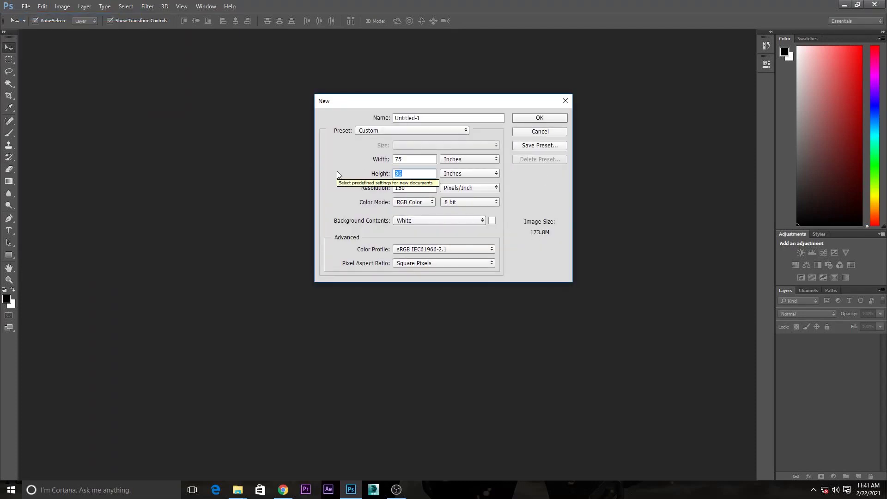
{"action": "type", "text": "3"}
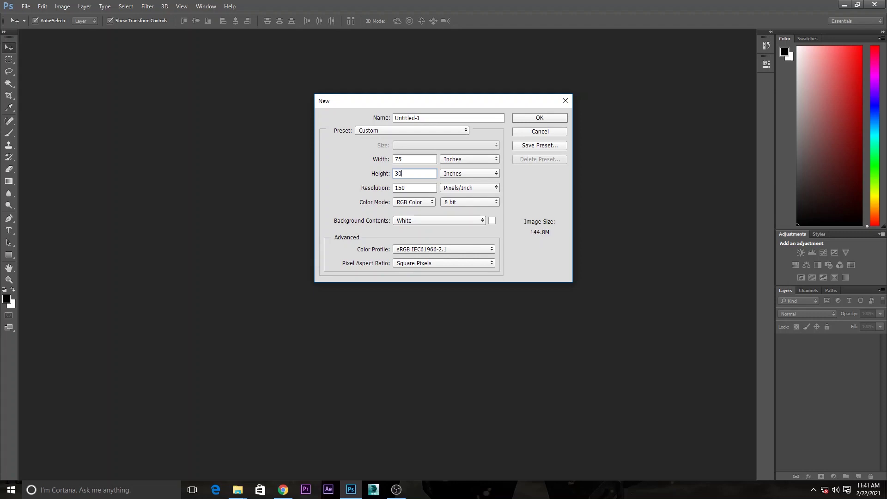
{"action": "double_click", "coordinate": [413, 159]}
{"action": "type", "text": "50"}
{"action": "key", "text": "Return"}
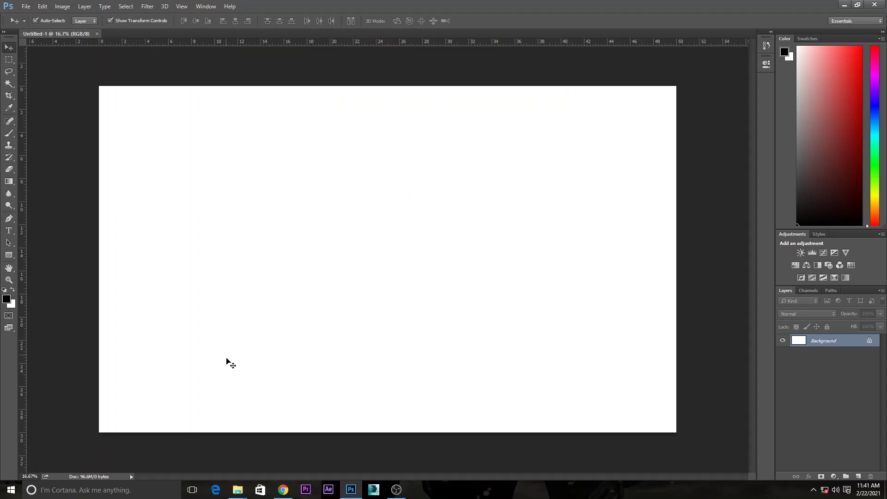
Place the skull-makeup portrait from the 4K IMAGES folder onto the canvas.
{"action": "left_click", "coordinate": [237, 490]}
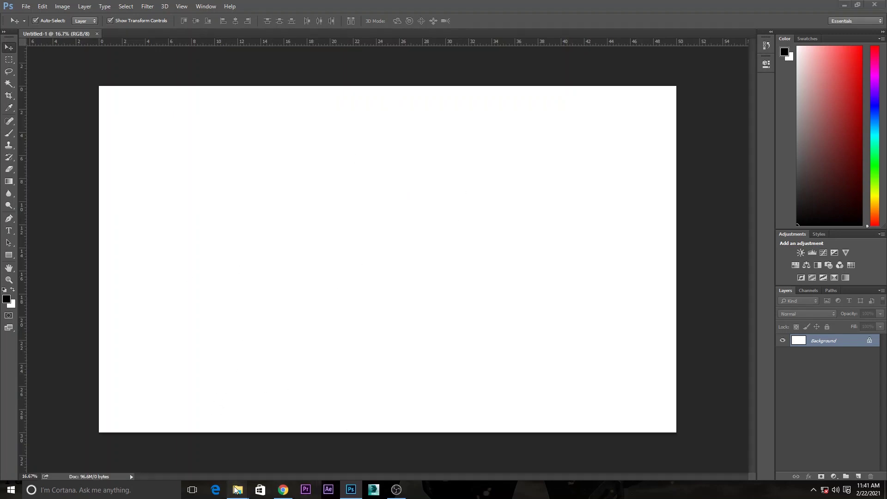
{"action": "left_click", "coordinate": [140, 464]}
{"action": "left_click_drag", "start_coordinate": [414, 236], "coordinate": [620, 170]}
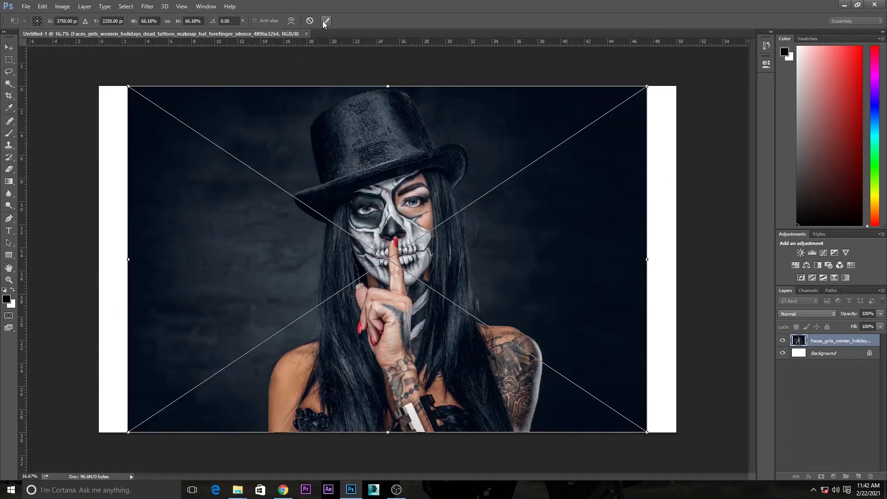
{"action": "left_click", "coordinate": [325, 21]}
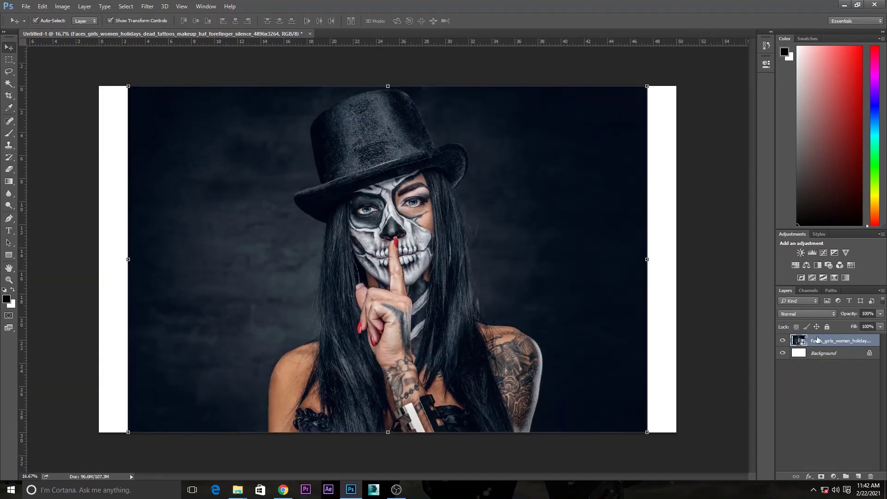
Rasterize the portrait layer, scale it to about 111.6% to fill the canvas, and nudge it down.
{"action": "right_click", "coordinate": [812, 340]}
{"action": "left_click", "coordinate": [739, 243]}
{"action": "left_click_drag", "start_coordinate": [647, 432], "coordinate": [678, 452]}
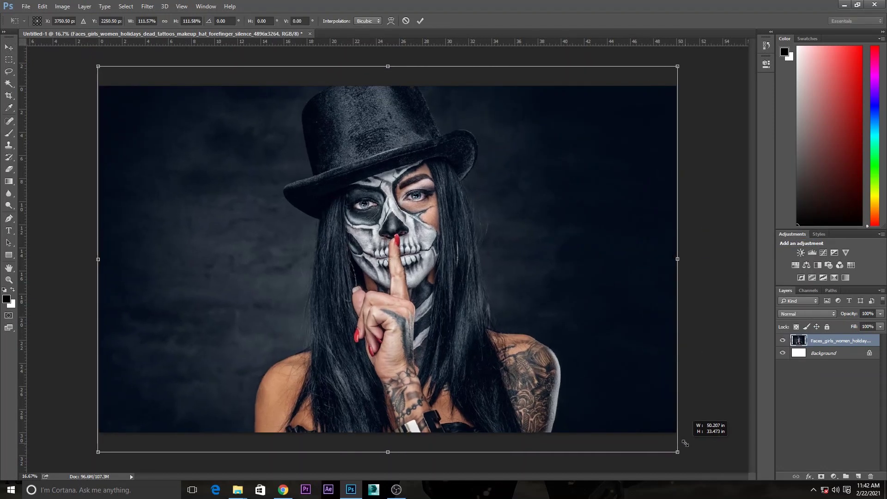
{"action": "left_click_drag", "start_coordinate": [682, 69], "coordinate": [683, 69]}
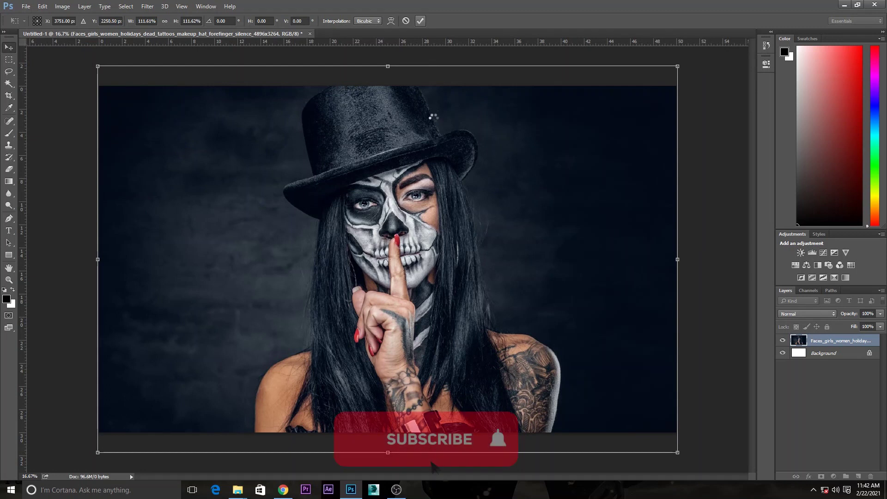
{"action": "key", "text": "Return"}
{"action": "mouse_move", "coordinate": [432, 128]}
{"action": "left_mouse_down"}
{"action": "mouse_move", "coordinate": [433, 157]}
{"action": "mouse_move", "coordinate": [433, 149]}
{"action": "left_mouse_up"}
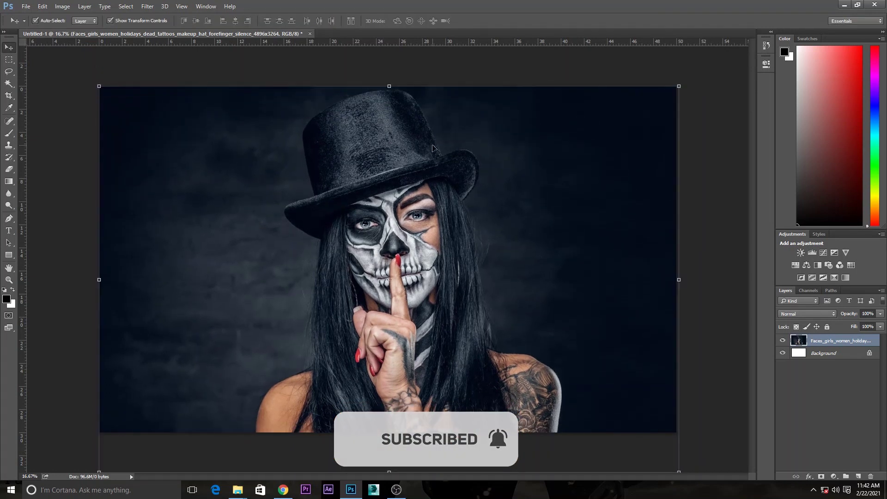
{"action": "left_click", "coordinate": [720, 114]}
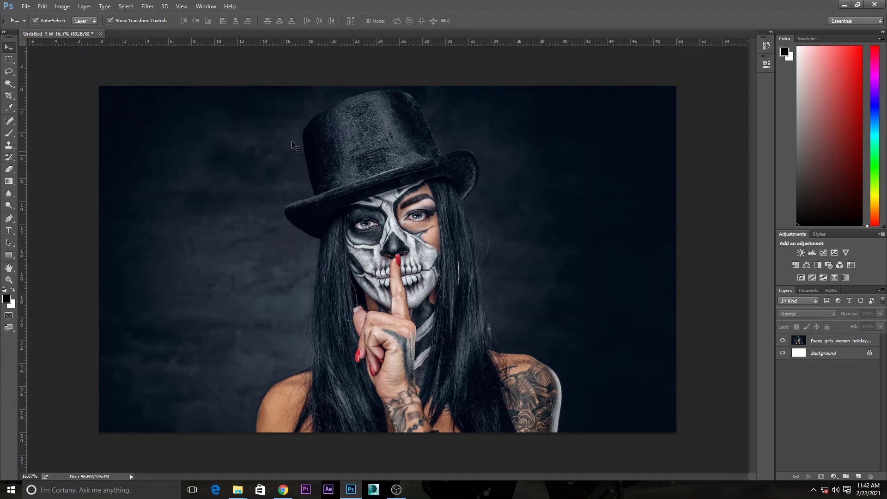
Add guides at the top, bottom, left and right edges of the canvas.
{"action": "left_click_drag", "start_coordinate": [353, 43], "coordinate": [355, 85]}
{"action": "left_click_drag", "start_coordinate": [355, 43], "coordinate": [363, 432]}
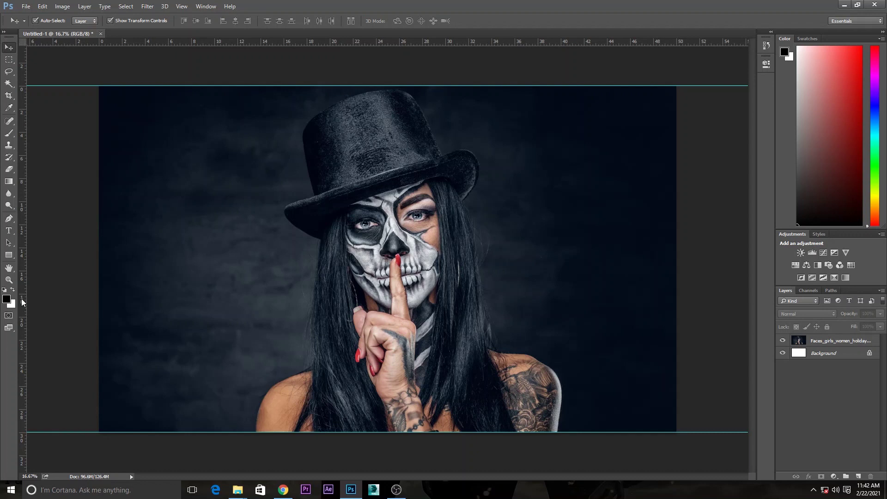
{"action": "left_click_drag", "start_coordinate": [22, 302], "coordinate": [98, 293]}
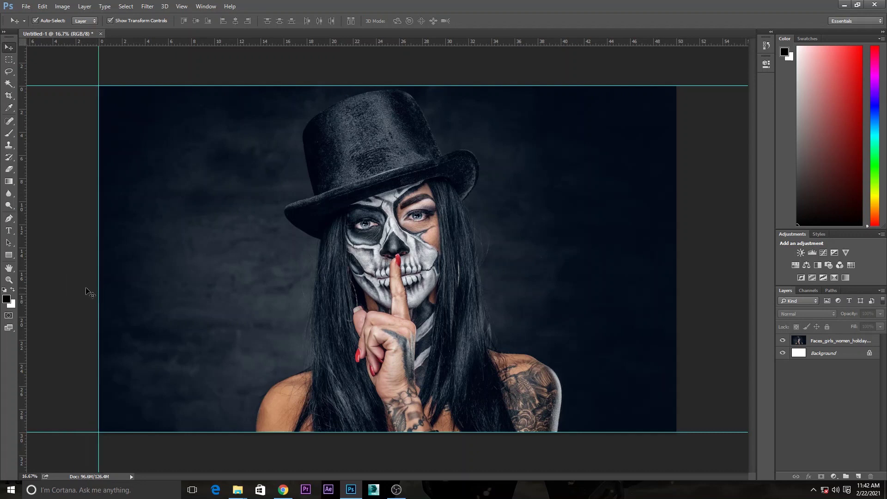
{"action": "left_click_drag", "start_coordinate": [24, 240], "coordinate": [676, 229]}
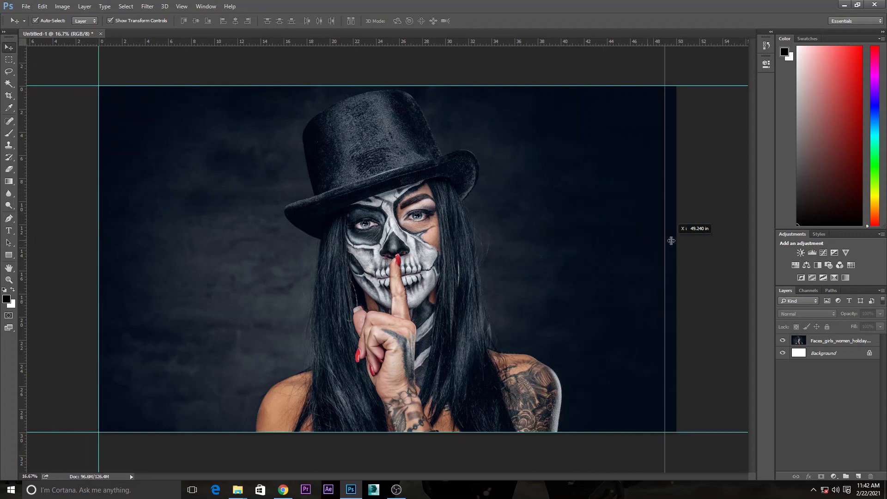
{"action": "key", "text": "ctrl+n"}
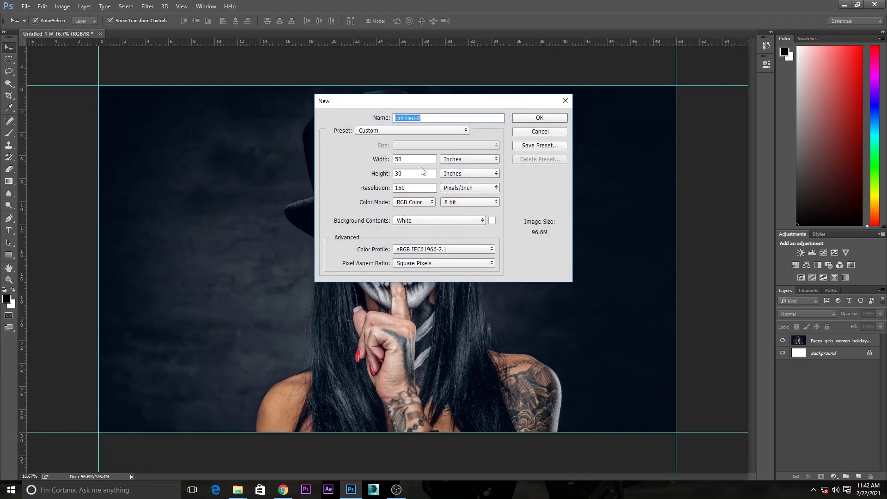
Create a new 10 × 16 inch document.
{"action": "left_click", "coordinate": [414, 173]}
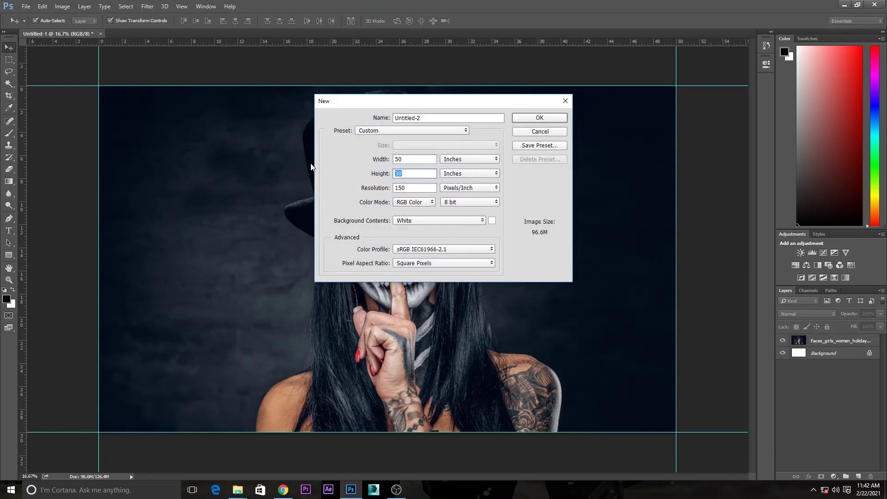
{"action": "key", "text": "shift+Tab"}
{"action": "key", "text": "Tab"}
{"action": "type", "text": "16"}
{"action": "key", "text": "Return"}
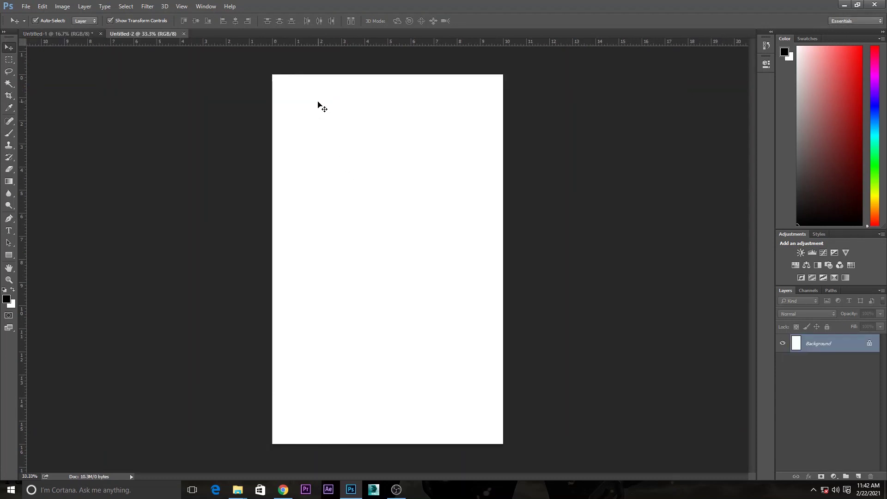
Draw a rectangle over the page and fill it red (ff0000).
{"action": "left_click", "coordinate": [8, 256]}
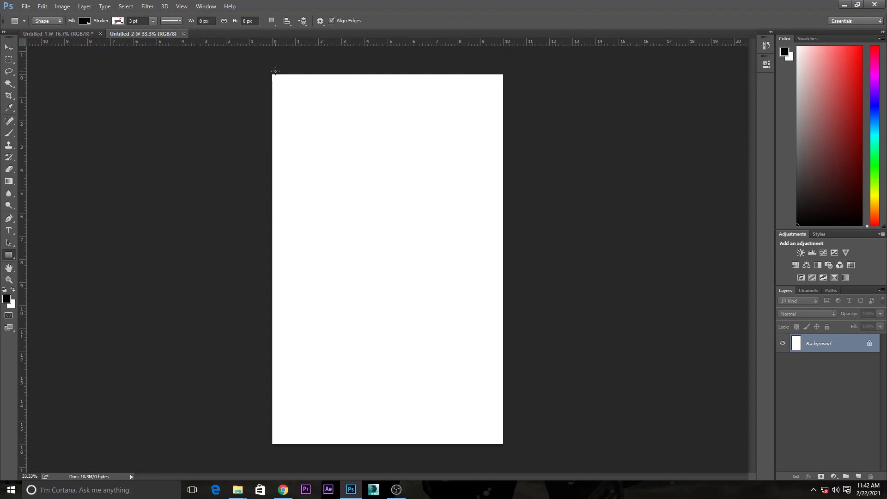
{"action": "left_click_drag", "start_coordinate": [271, 73], "coordinate": [505, 444]}
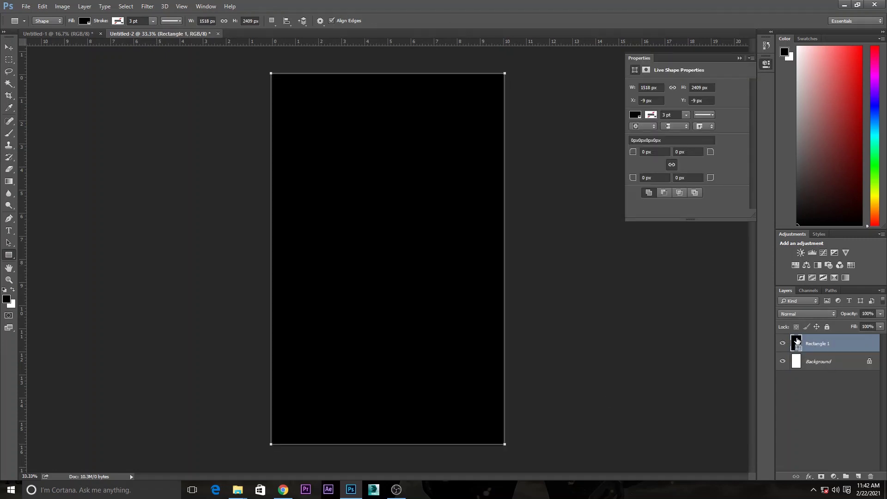
{"action": "double_click", "coordinate": [797, 341]}
{"action": "type", "text": "ff0000"}
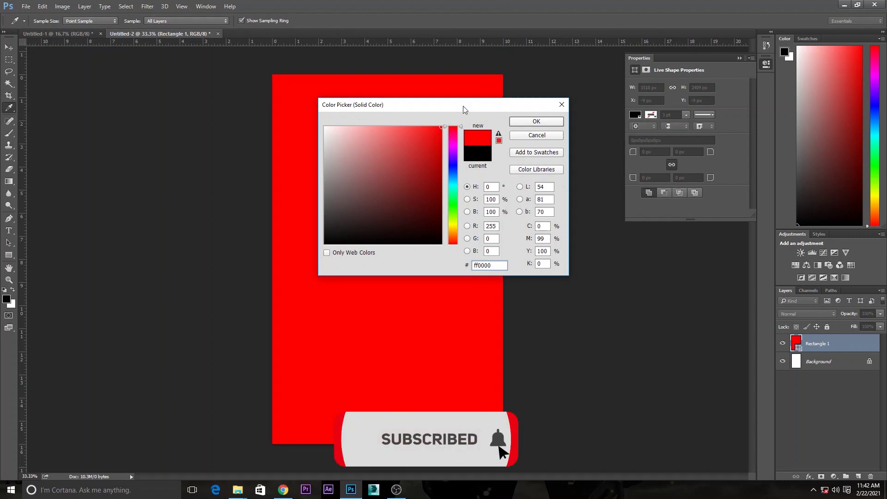
{"action": "left_click", "coordinate": [536, 121]}
Resize the red rectangle so it exactly fits the canvas.
{"action": "left_click", "coordinate": [8, 47]}
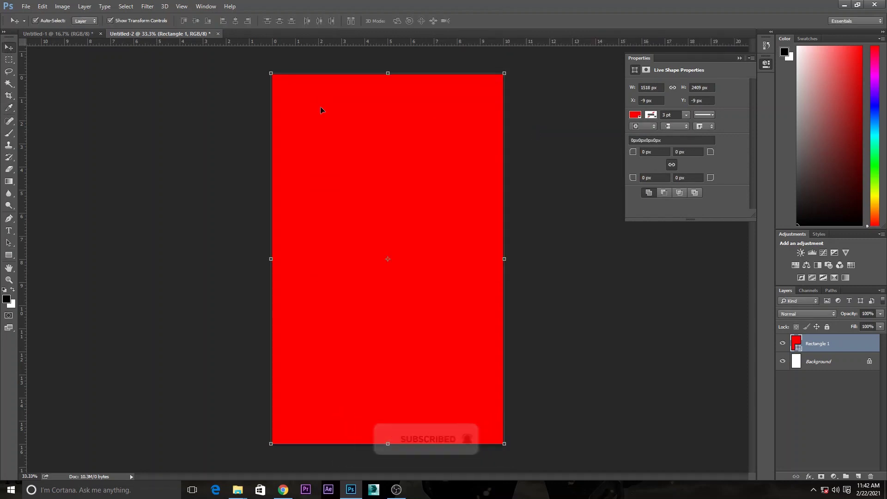
{"action": "left_click_drag", "start_coordinate": [270, 73], "coordinate": [272, 74]}
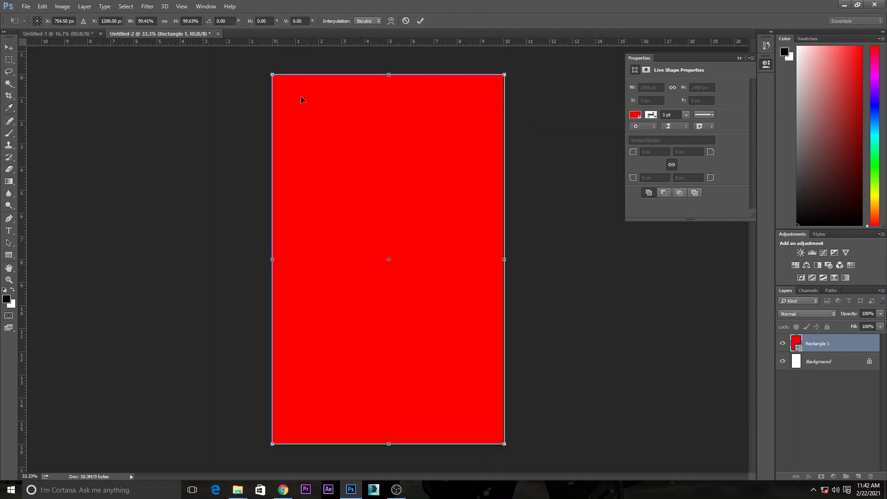
{"action": "left_click_drag", "start_coordinate": [504, 444], "coordinate": [503, 444]}
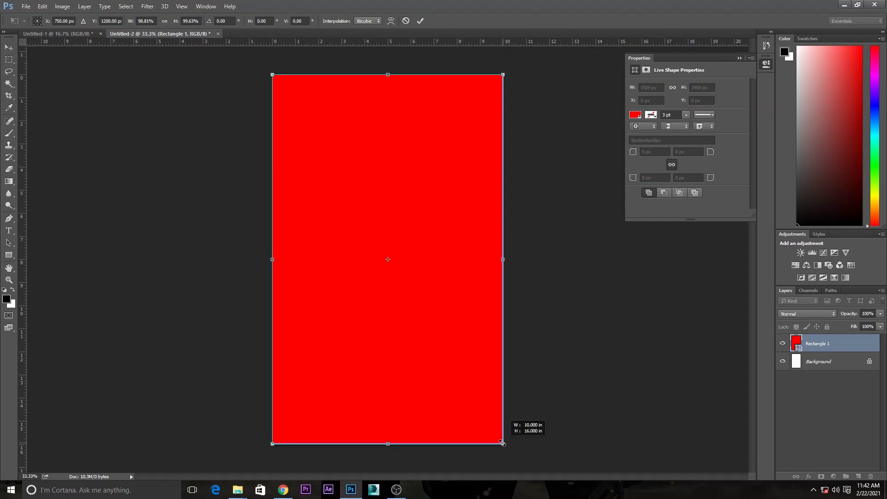
{"action": "left_click", "coordinate": [421, 21]}
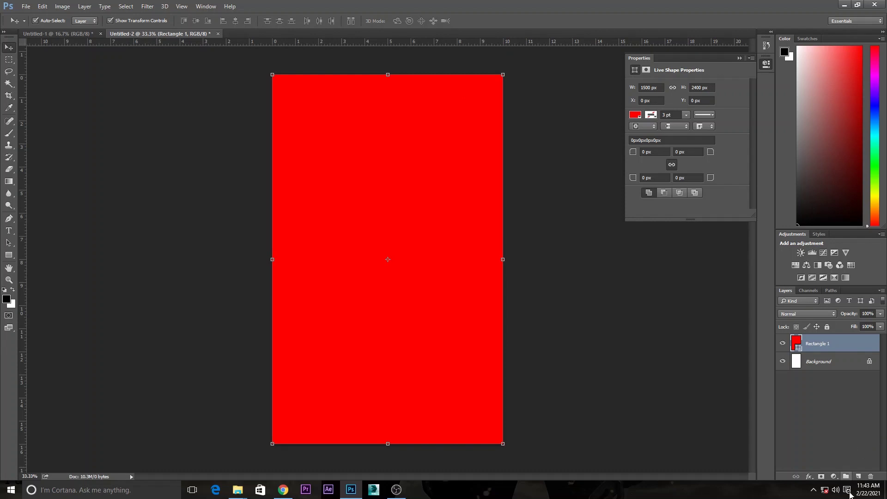
{"action": "left_click", "coordinate": [65, 35]}
Copy the red rectangle to the portrait's left edge, unlock the Background, and add a middle guide.
{"action": "mouse_move", "coordinate": [65, 37]}
{"action": "left_mouse_down"}
{"action": "mouse_move", "coordinate": [160, 227]}
{"action": "mouse_move", "coordinate": [153, 223]}
{"action": "left_mouse_up"}
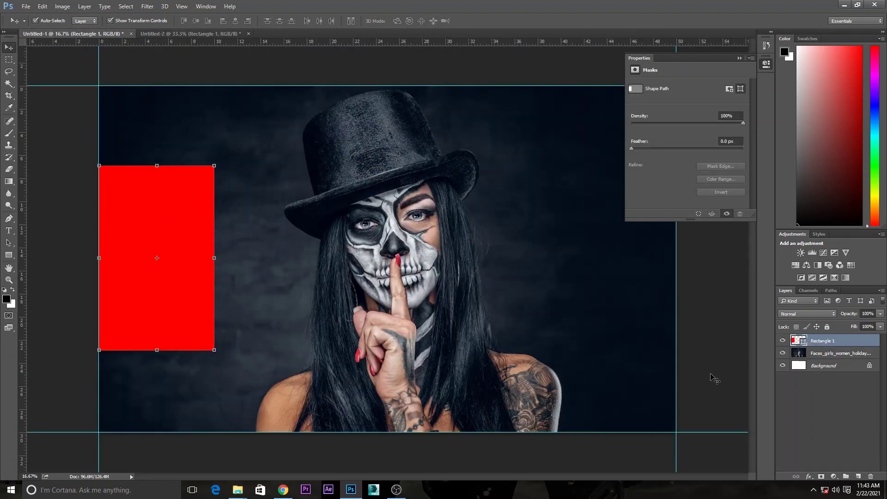
{"action": "left_click", "coordinate": [870, 366]}
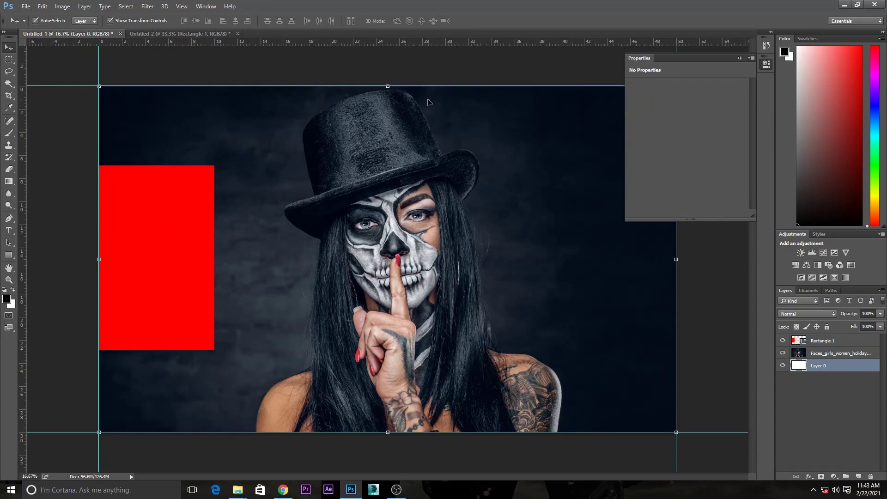
{"action": "left_click_drag", "start_coordinate": [455, 46], "coordinate": [471, 259]}
Place a copy of the red rectangle against the portrait canvas's right edge.
{"action": "left_click", "coordinate": [149, 327]}
{"action": "left_click_drag", "start_coordinate": [150, 325], "coordinate": [605, 320]}
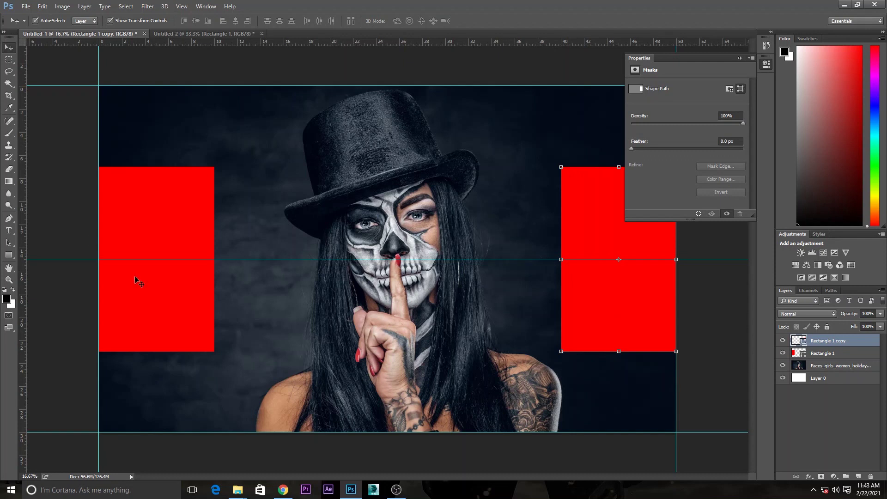
{"action": "left_click", "coordinate": [653, 301]}
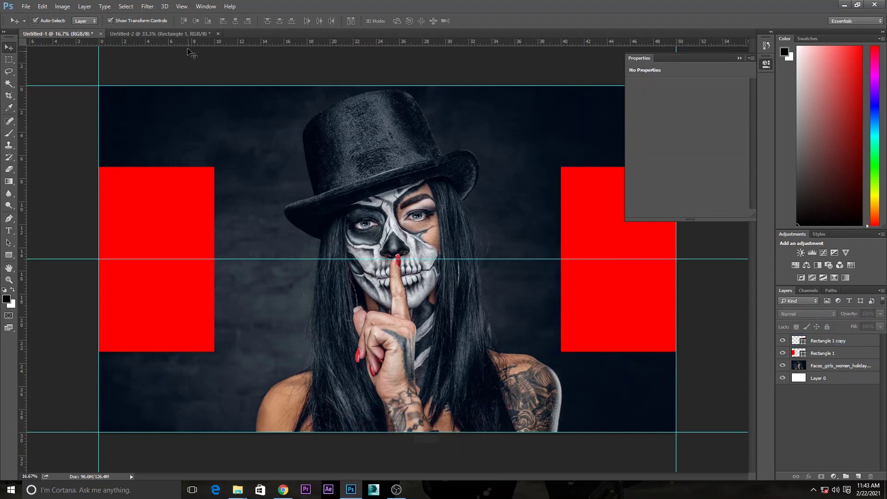
{"action": "left_click", "coordinate": [180, 32]}
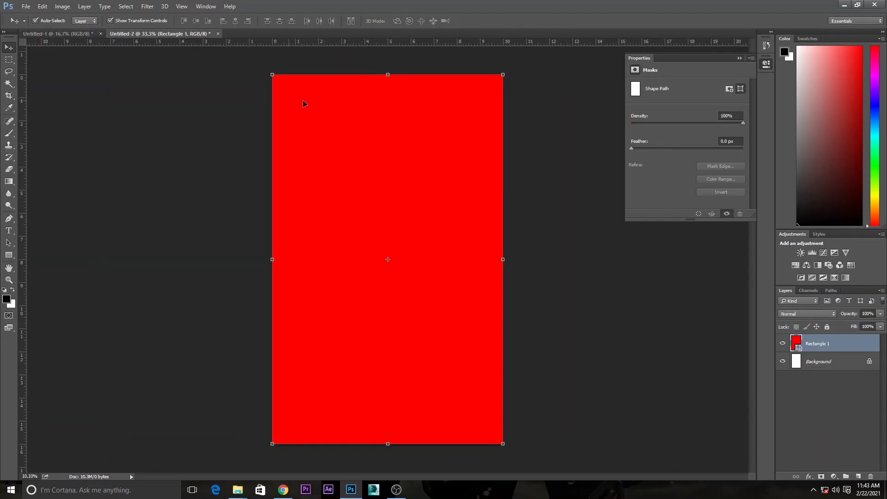
Resize the rectangle document to 15 × 24 inches with Image Size.
{"action": "left_click", "coordinate": [61, 9]}
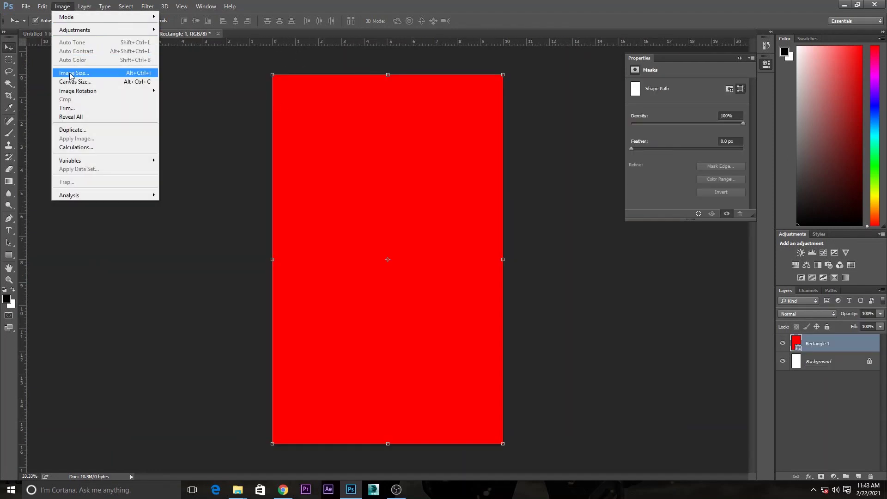
{"action": "left_click", "coordinate": [70, 73]}
{"action": "key", "text": "Tab"}
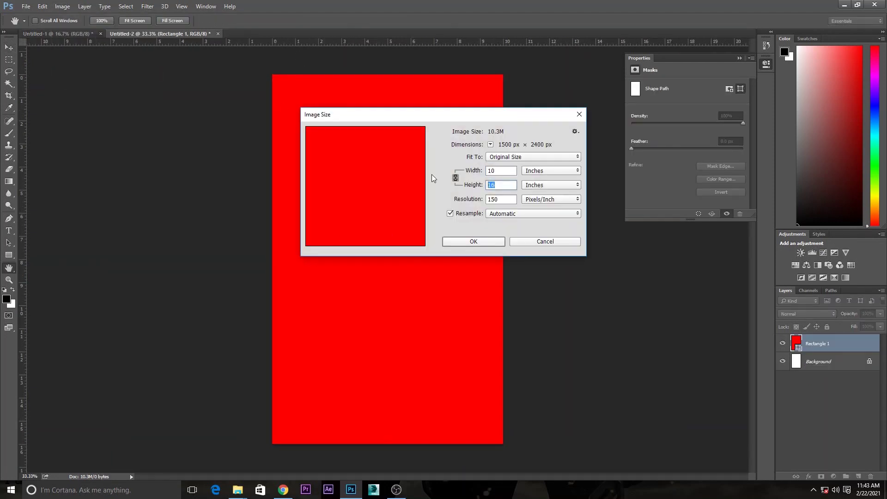
{"action": "type", "text": "24"}
{"action": "left_click", "coordinate": [475, 242]}
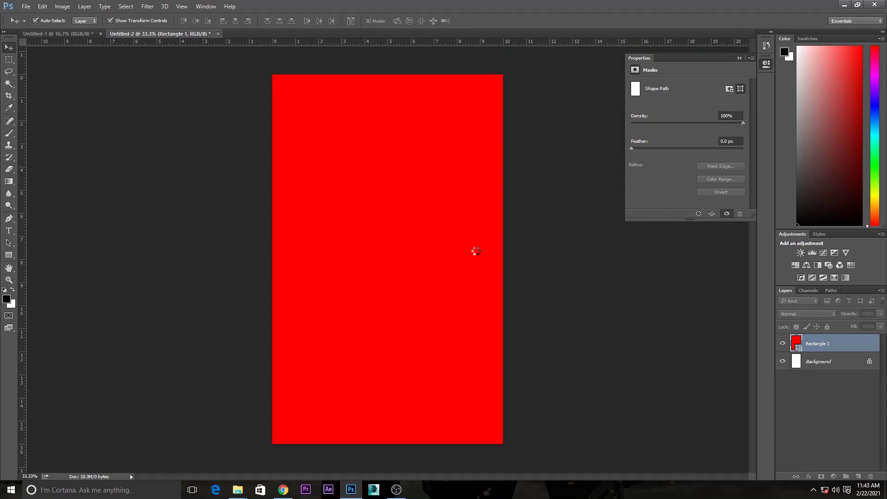
Fill the rectangle yellow, try it on the skull photo, then delete it there.
{"action": "double_click", "coordinate": [796, 342]}
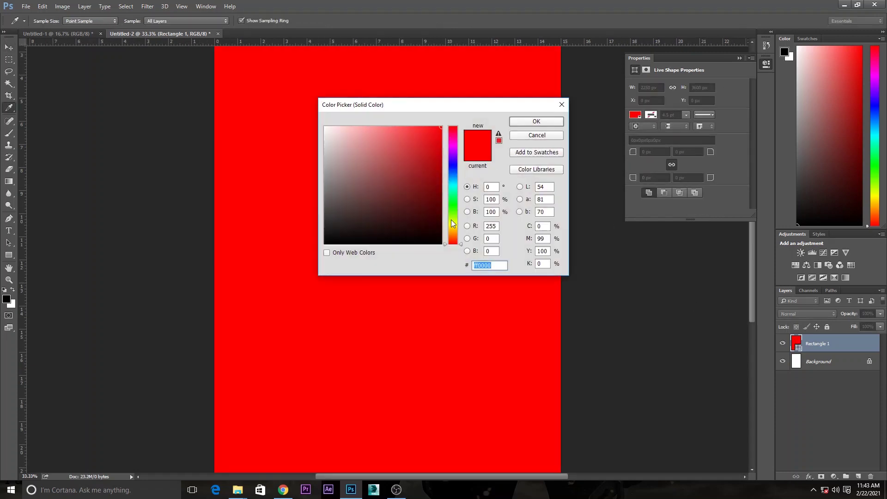
{"action": "left_click", "coordinate": [451, 224]}
{"action": "left_click", "coordinate": [523, 121]}
{"action": "mouse_move", "coordinate": [497, 128]}
{"action": "left_mouse_down"}
{"action": "mouse_move", "coordinate": [256, 133]}
{"action": "mouse_move", "coordinate": [278, 143]}
{"action": "mouse_move", "coordinate": [284, 175]}
{"action": "left_mouse_up"}
{"action": "key", "text": "Delete"}
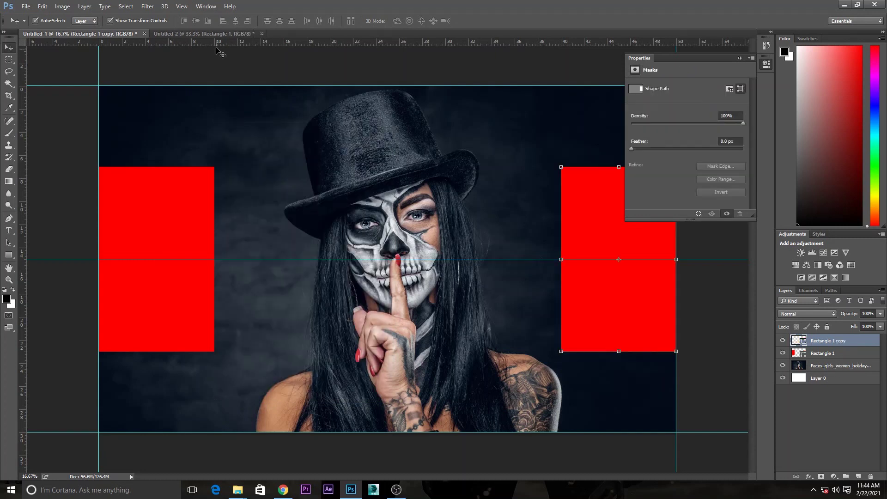
{"action": "left_click", "coordinate": [221, 34]}
Discard the yellow document unsaved and create a new white 10 × 16 inch document.
{"action": "left_click", "coordinate": [261, 33]}
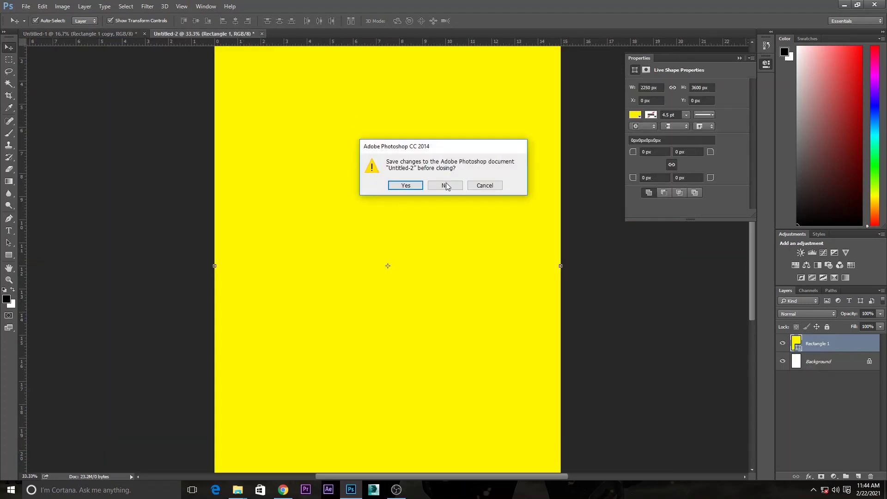
{"action": "left_click", "coordinate": [446, 186]}
{"action": "key", "text": "ctrl+n"}
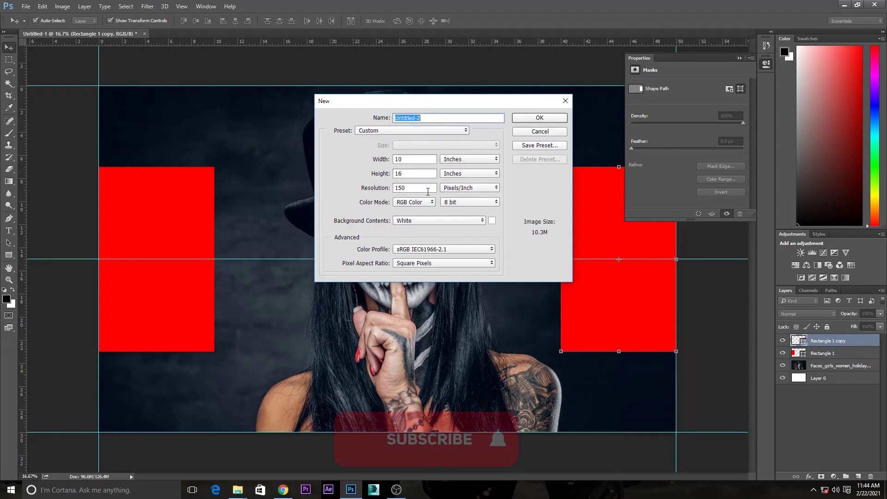
{"action": "double_click", "coordinate": [399, 173]}
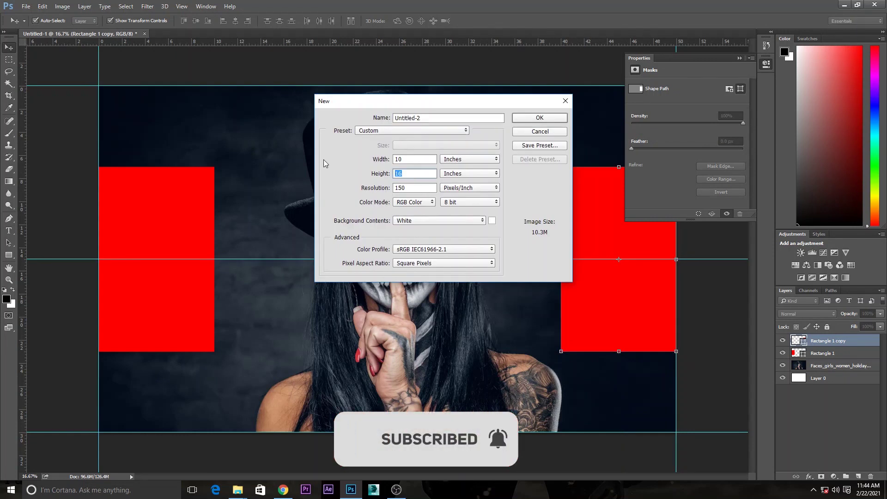
{"action": "type", "text": "24"}
{"action": "left_click", "coordinate": [537, 119]}
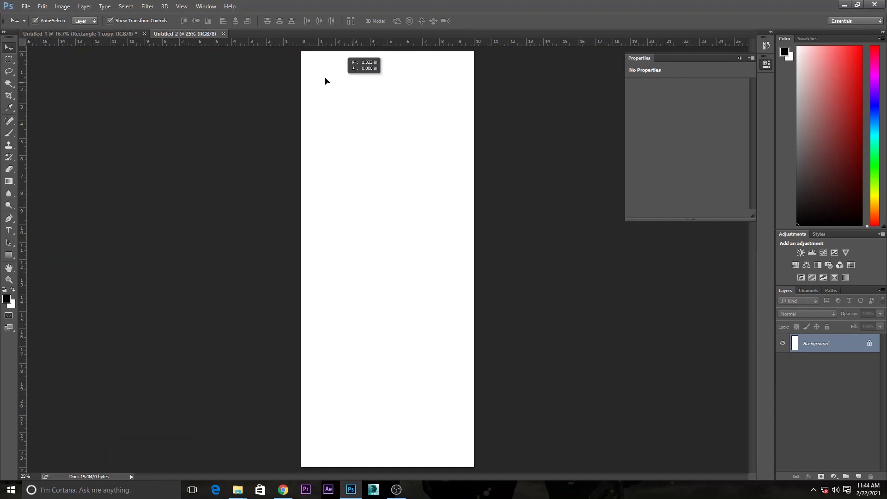
Place two white panels on the skull photo, the first beside the left red panel.
{"action": "left_click", "coordinate": [122, 34]}
{"action": "mouse_move", "coordinate": [244, 151]}
{"action": "left_mouse_down"}
{"action": "mouse_move", "coordinate": [272, 168]}
{"action": "mouse_move", "coordinate": [271, 187]}
{"action": "left_mouse_up"}
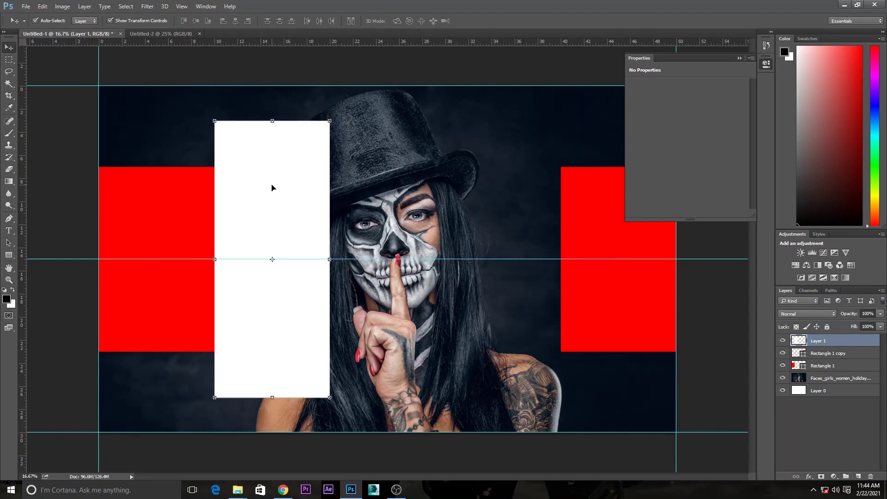
{"action": "left_click_drag", "start_coordinate": [271, 187], "coordinate": [430, 200]}
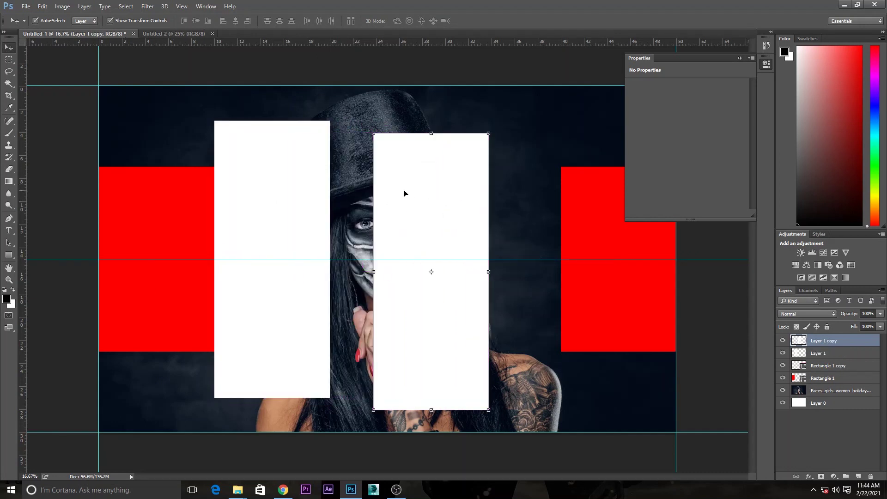
Replace the copied white panel with a duplicated layer moved against the right red panel.
{"action": "key", "text": "ctrl+z"}
{"action": "right_click", "coordinate": [858, 339]}
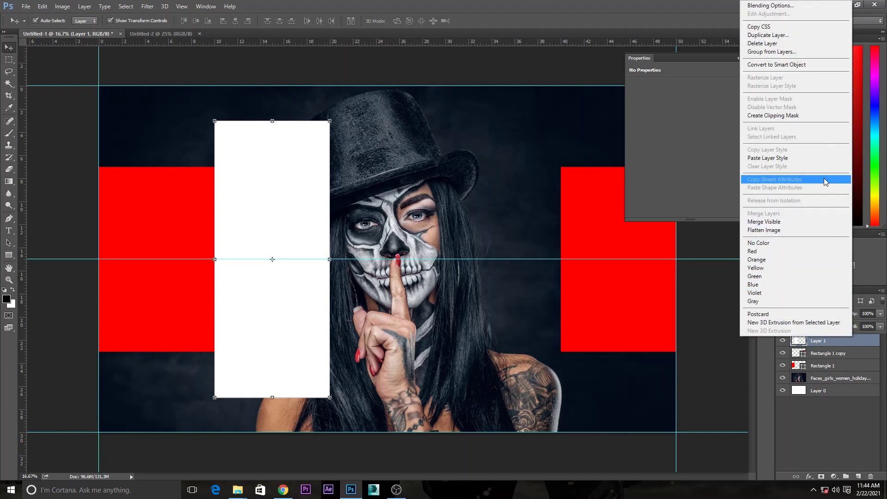
{"action": "left_click", "coordinate": [785, 36]}
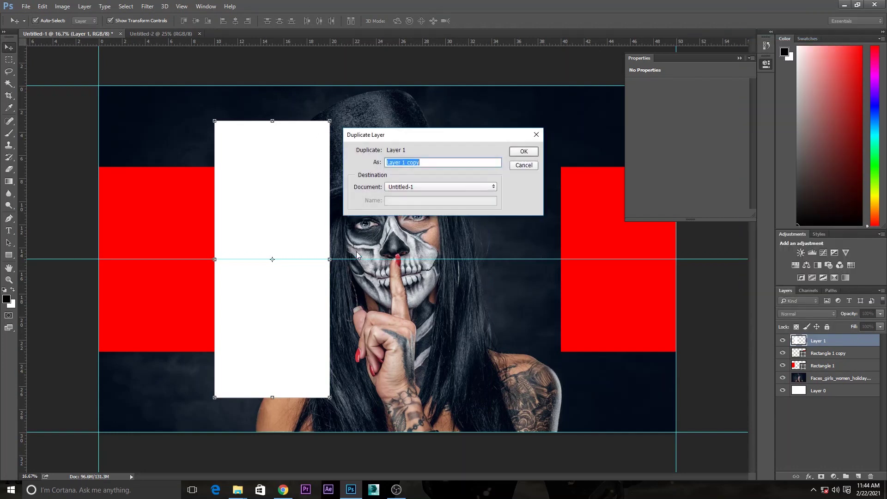
{"action": "left_click", "coordinate": [521, 153]}
{"action": "left_click_drag", "start_coordinate": [293, 219], "coordinate": [525, 216]}
{"action": "left_click", "coordinate": [524, 208]}
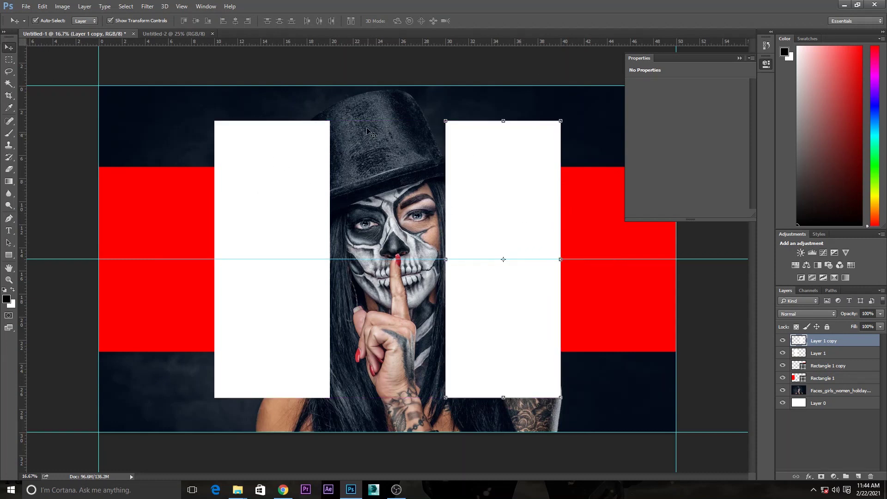
Close the blank white document.
{"action": "left_click", "coordinate": [212, 33]}
{"action": "key", "text": "ctrl"}
{"action": "key", "text": "ctrl+n"}
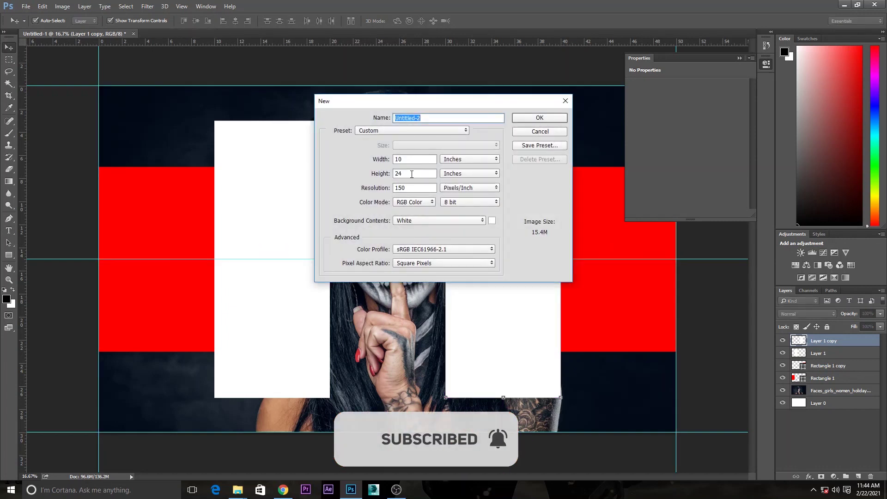
Create a 10 × 30 inch document and draw a rectangle covering it.
{"action": "type", "text": "30"}
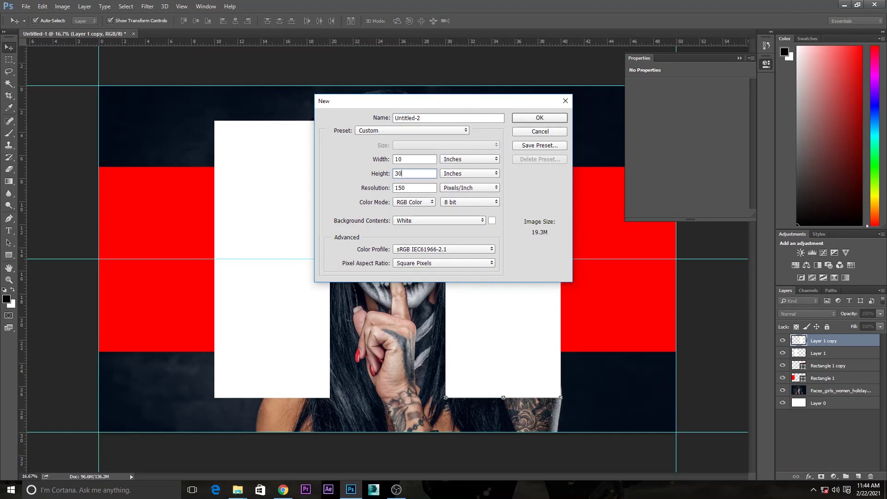
{"action": "left_click", "coordinate": [526, 122]}
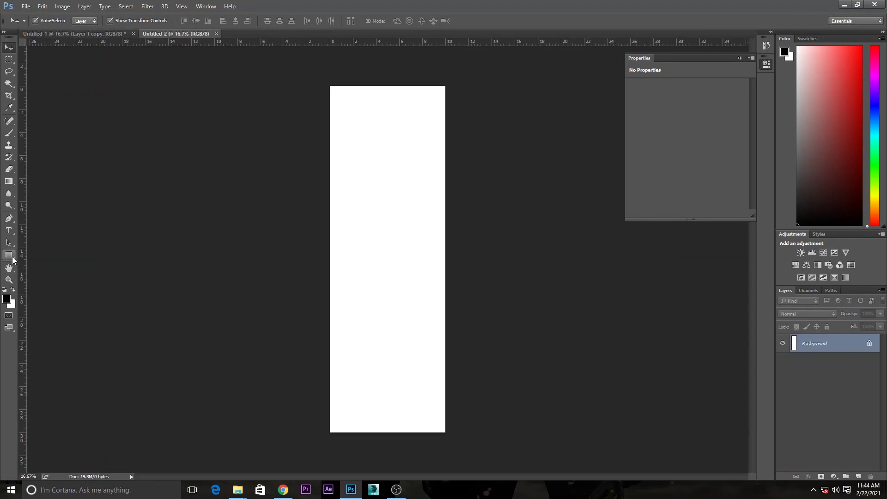
{"action": "left_click", "coordinate": [9, 254]}
{"action": "left_click_drag", "start_coordinate": [328, 84], "coordinate": [447, 435]}
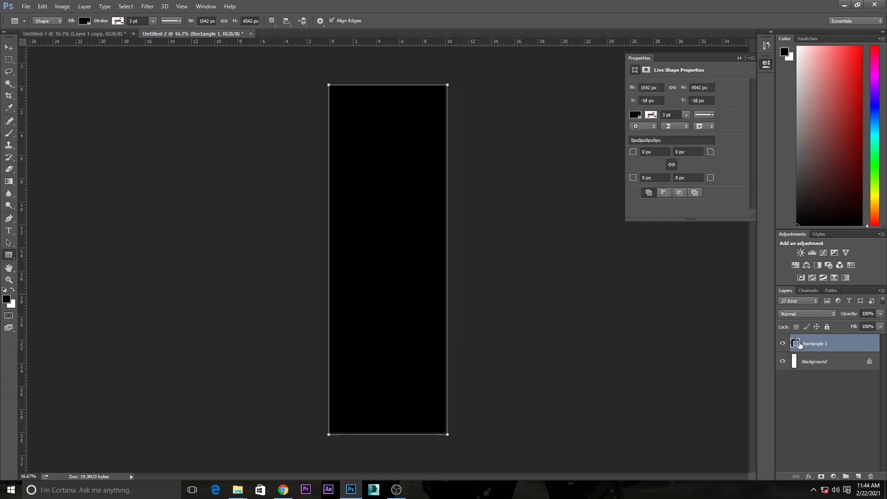
Fill the rectangle bright blue (#1e00ff).
{"action": "double_click", "coordinate": [796, 344]}
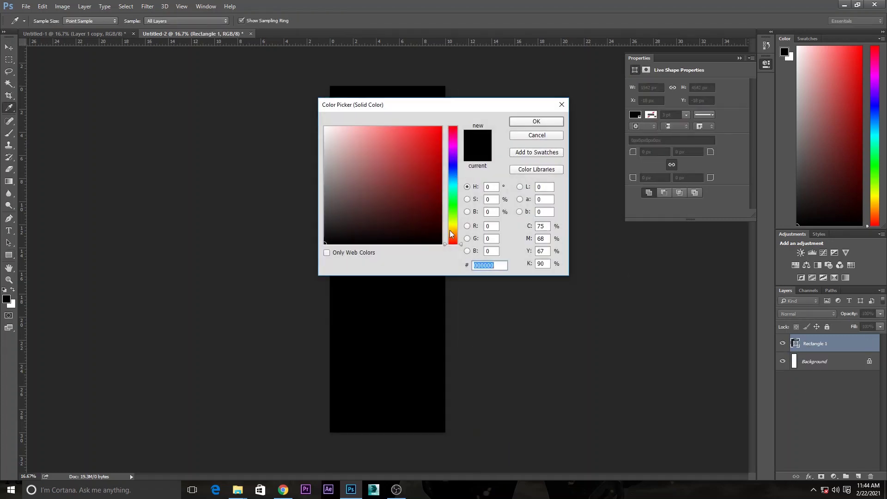
{"action": "left_click", "coordinate": [452, 163]}
{"action": "left_click", "coordinate": [441, 127]}
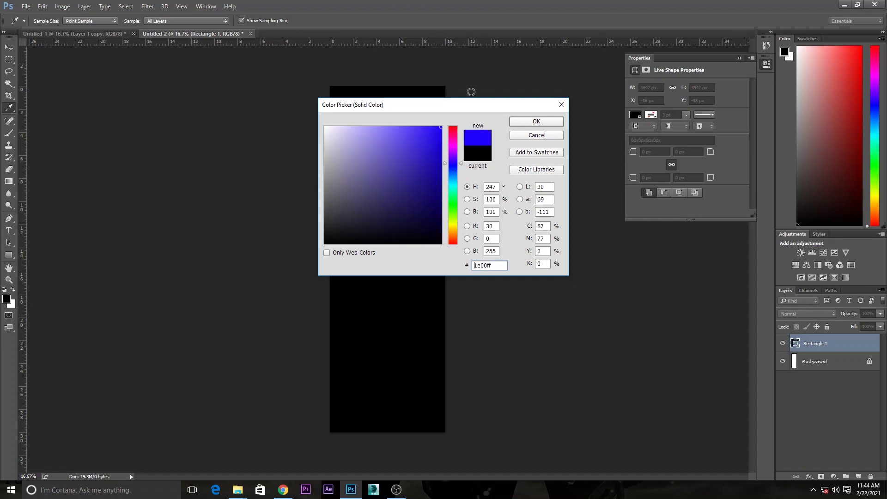
{"action": "left_click", "coordinate": [535, 122]}
Fit the blue rectangle to the canvas and bring it into the skull-photo document.
{"action": "key", "text": "ctrl+t"}
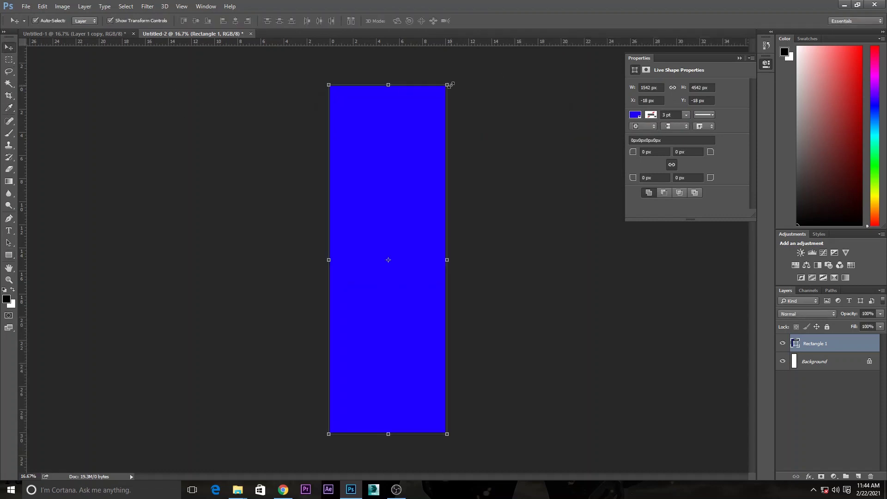
{"action": "left_click_drag", "start_coordinate": [448, 83], "coordinate": [446, 85]}
{"action": "left_click_drag", "start_coordinate": [330, 435], "coordinate": [331, 433]}
{"action": "left_click", "coordinate": [421, 21]}
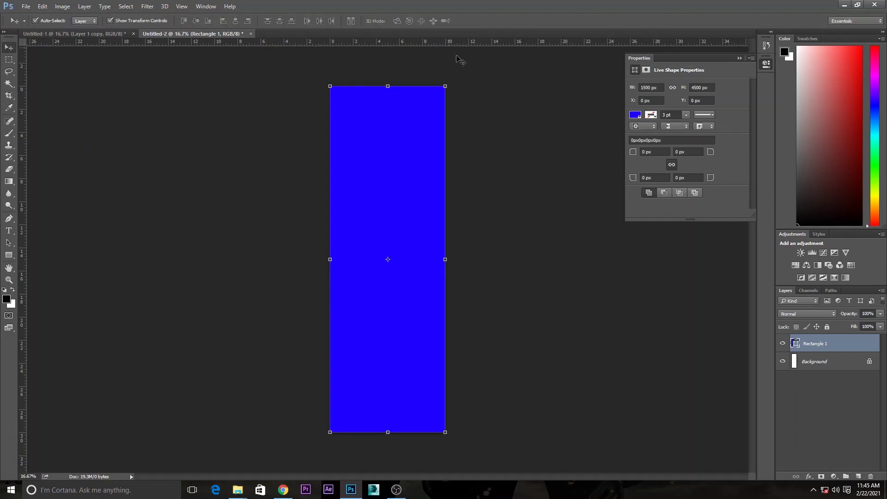
{"action": "left_click", "coordinate": [563, 164]}
{"action": "mouse_move", "coordinate": [380, 153]}
{"action": "left_mouse_down"}
{"action": "mouse_move", "coordinate": [398, 190]}
{"action": "mouse_move", "coordinate": [389, 164]}
{"action": "left_mouse_up"}
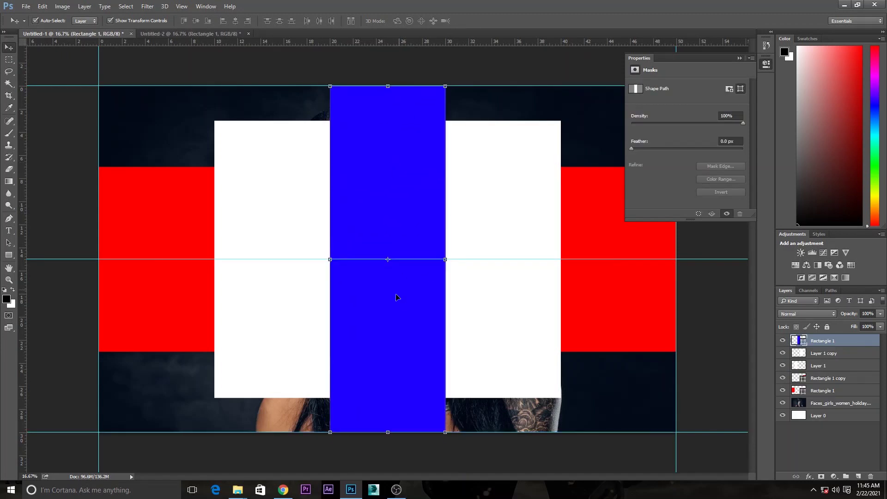
Add vertical guides at the edges of the blue panel and the white panels.
{"action": "left_click_drag", "start_coordinate": [32, 152], "coordinate": [330, 197]}
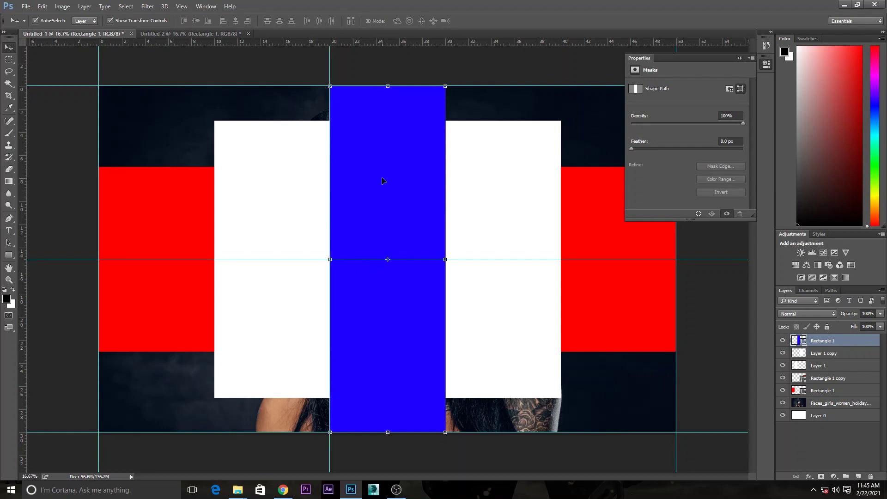
{"action": "left_click_drag", "start_coordinate": [330, 60], "coordinate": [330, 65]}
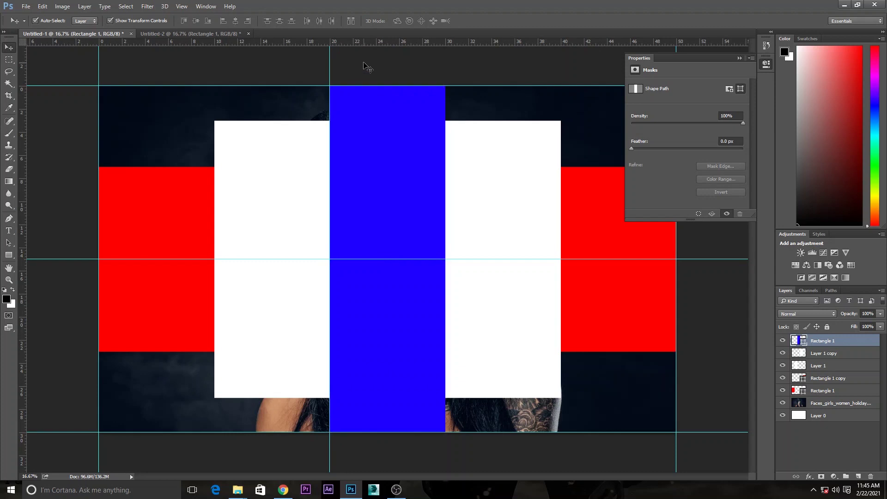
{"action": "left_click", "coordinate": [278, 198]}
{"action": "left_click_drag", "start_coordinate": [24, 346], "coordinate": [215, 344]}
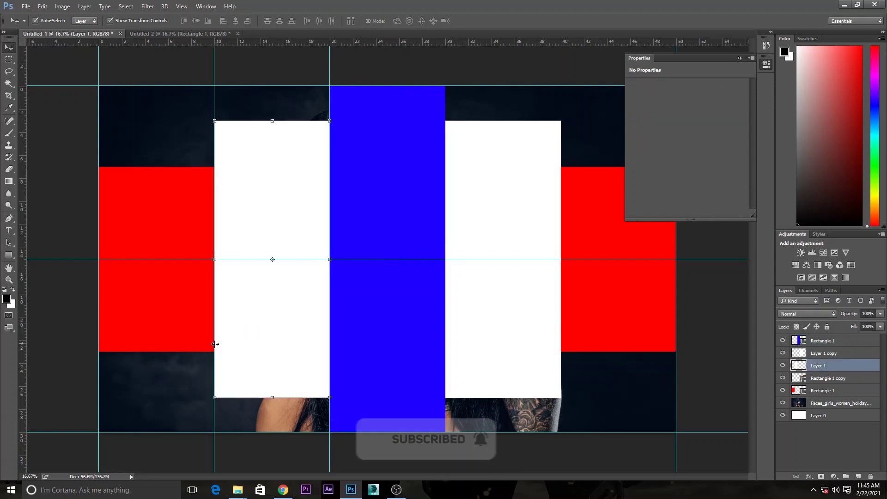
{"action": "left_click", "coordinate": [540, 335]}
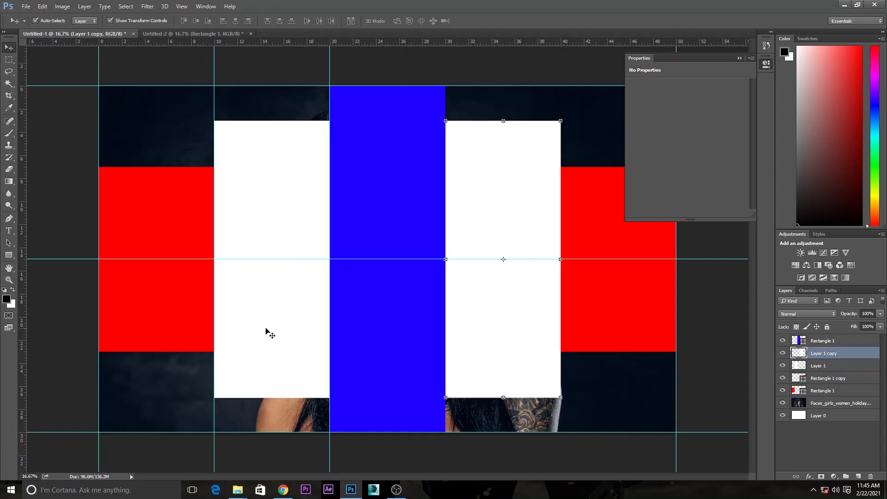
{"action": "left_click_drag", "start_coordinate": [514, 296], "coordinate": [571, 296]}
Add horizontal guides along the top and bottom edges of the red and white panels.
{"action": "left_click", "coordinate": [602, 292]}
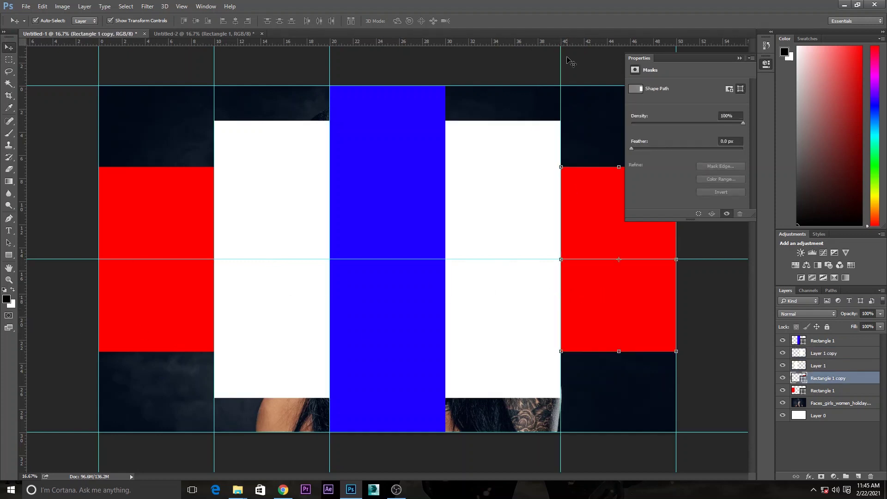
{"action": "left_click_drag", "start_coordinate": [567, 45], "coordinate": [584, 166]}
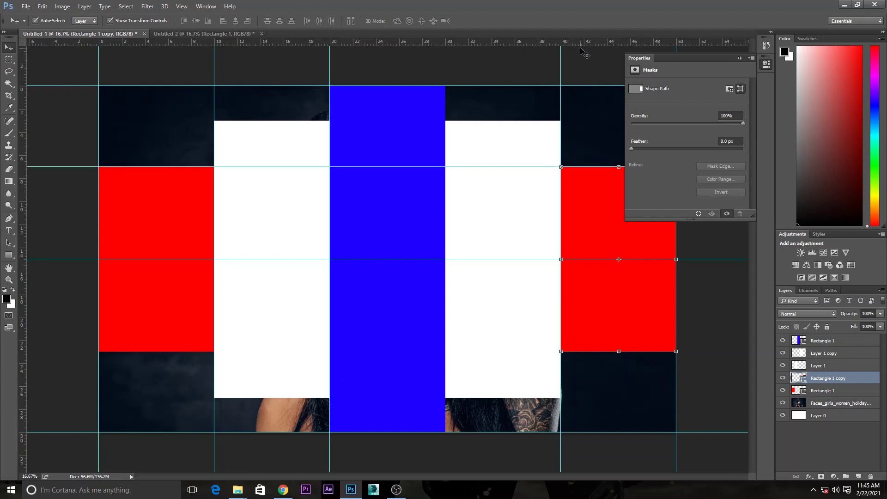
{"action": "left_click_drag", "start_coordinate": [581, 49], "coordinate": [581, 352]}
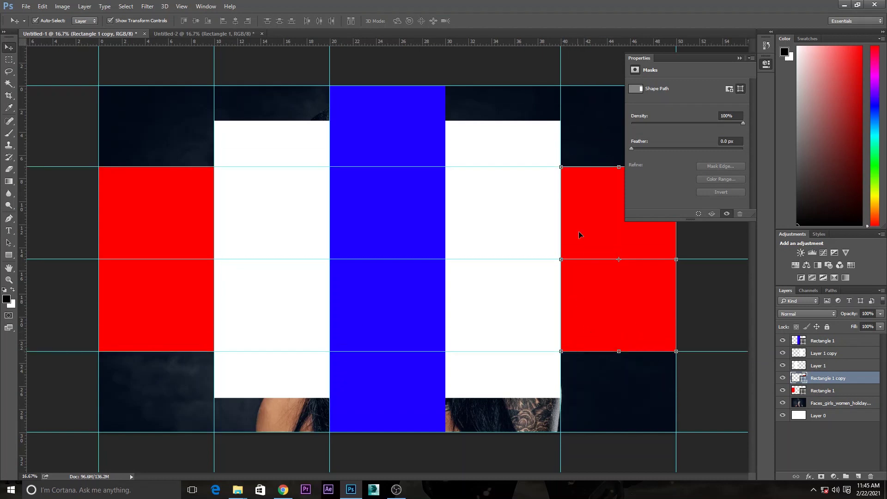
{"action": "left_click", "coordinate": [506, 152]}
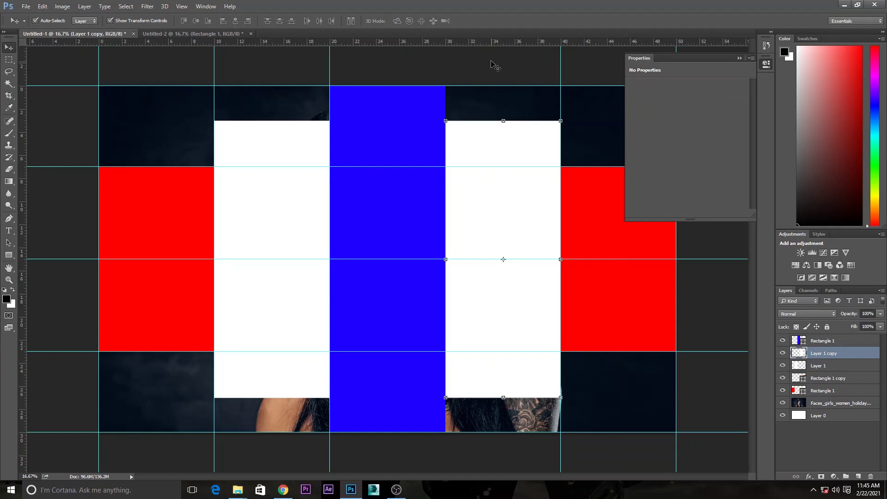
{"action": "left_click_drag", "start_coordinate": [486, 44], "coordinate": [502, 120]}
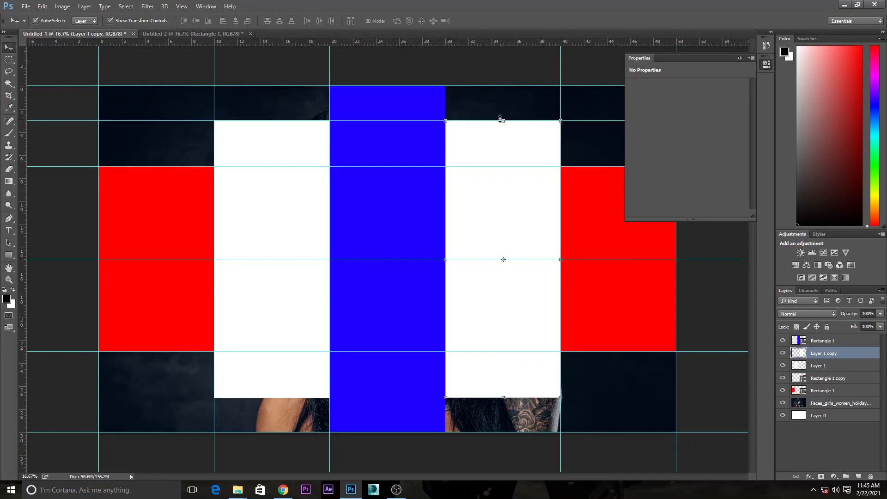
{"action": "left_click_drag", "start_coordinate": [475, 45], "coordinate": [500, 397]}
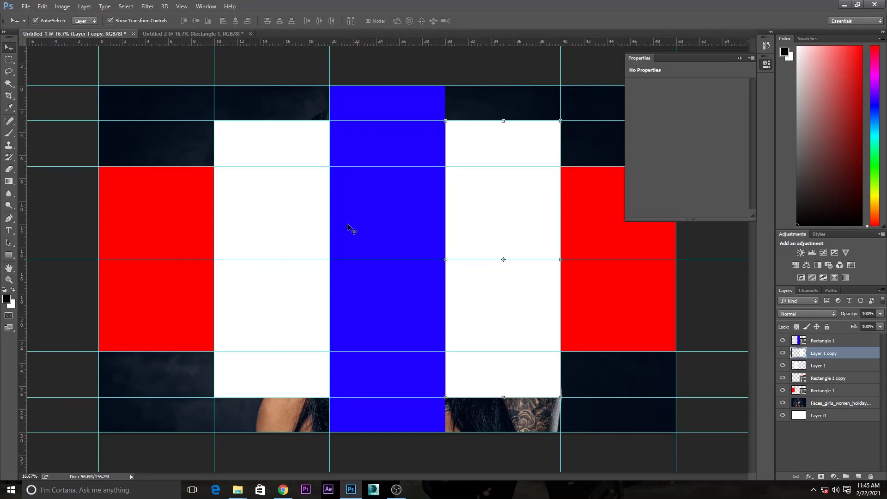
{"action": "left_click", "coordinate": [739, 59]}
{"action": "left_click", "coordinate": [712, 106]}
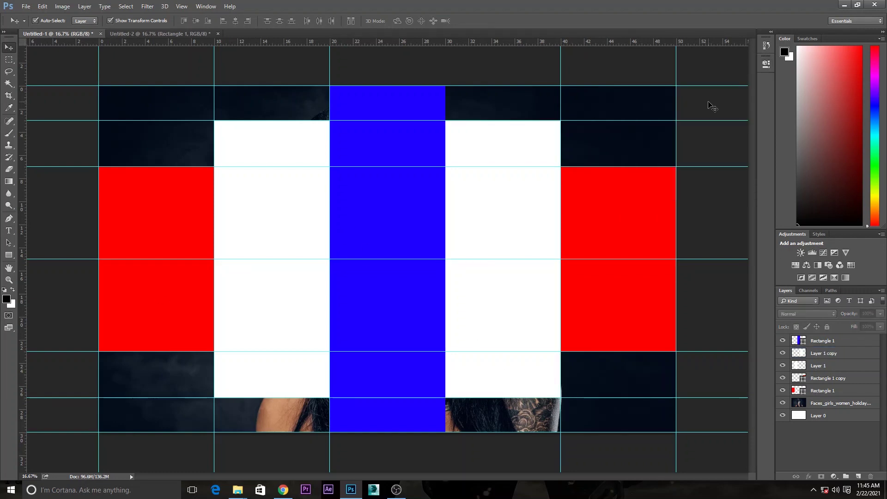
Create a new blank 75 × 36 inch, 150 ppi document.
{"action": "key", "text": "ctrl+n"}
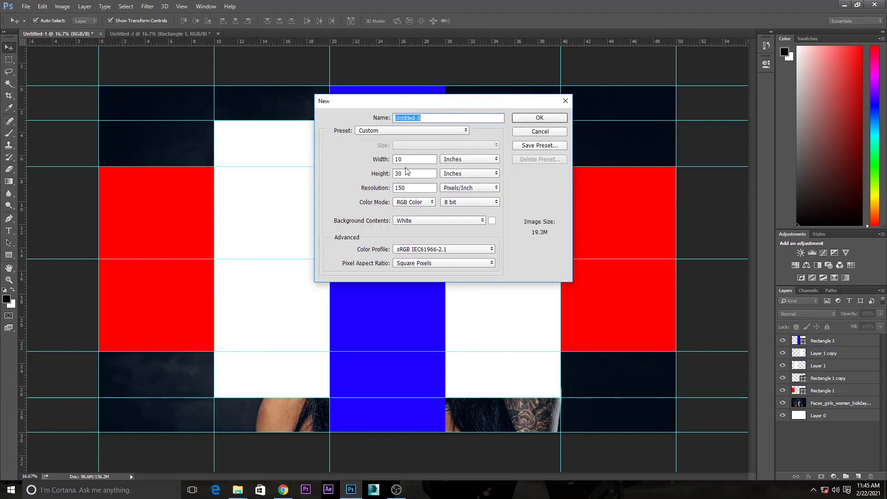
{"action": "double_click", "coordinate": [405, 172]}
{"action": "type", "text": "36"}
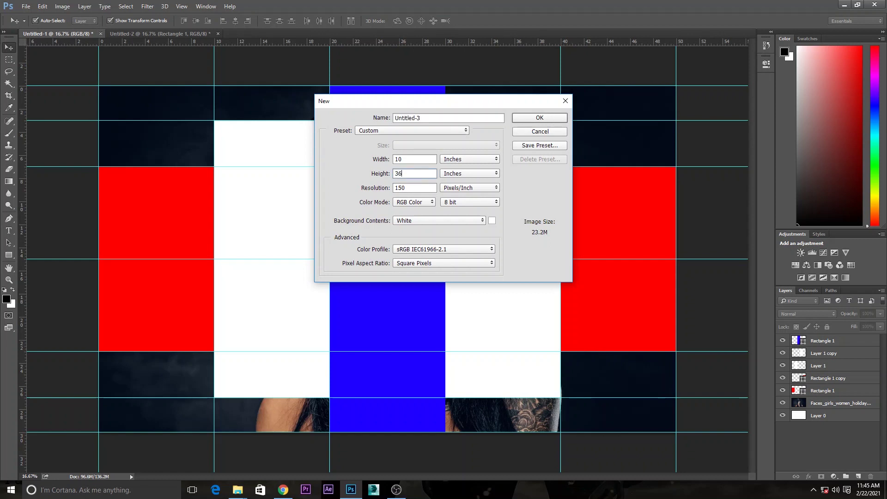
{"action": "key", "text": "shift+Tab"}
{"action": "type", "text": "75"}
{"action": "key", "text": "Return"}
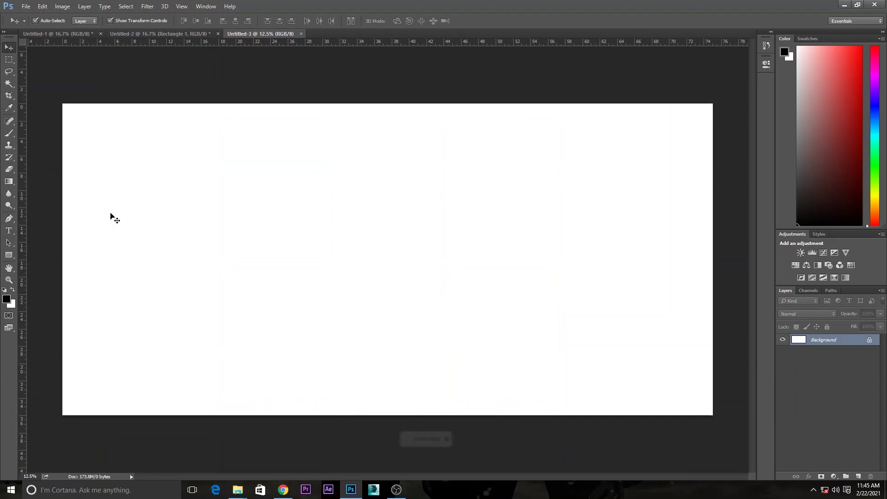
Close Untitled-2 without saving and return to Untitled-1.
{"action": "left_click", "coordinate": [7, 257]}
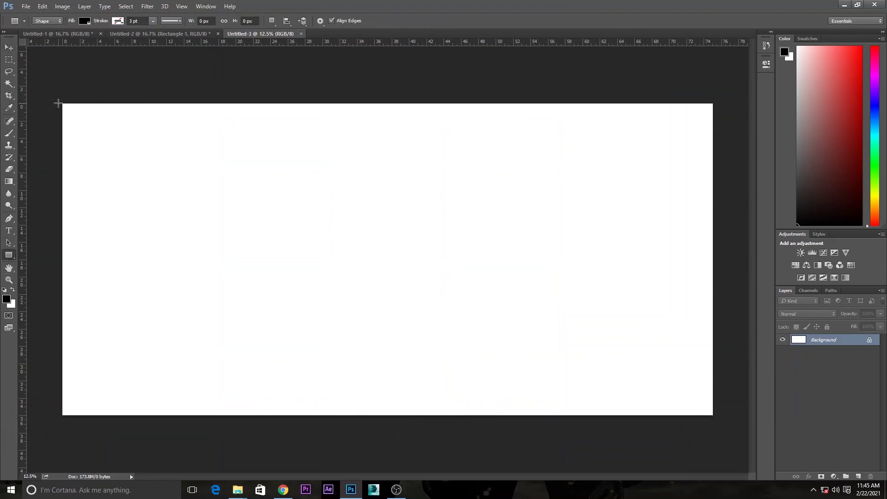
{"action": "left_click", "coordinate": [10, 47]}
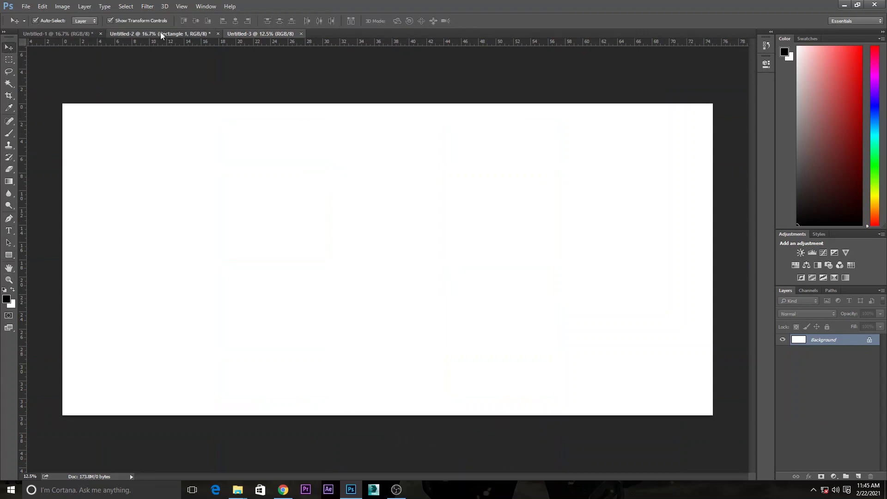
{"action": "left_click", "coordinate": [161, 34]}
{"action": "left_click", "coordinate": [219, 36]}
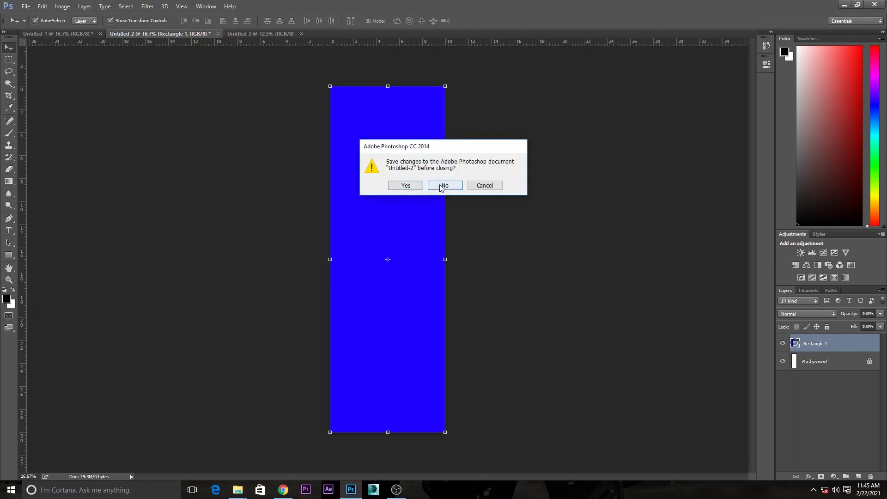
{"action": "left_click", "coordinate": [443, 183]}
{"action": "left_click", "coordinate": [78, 34]}
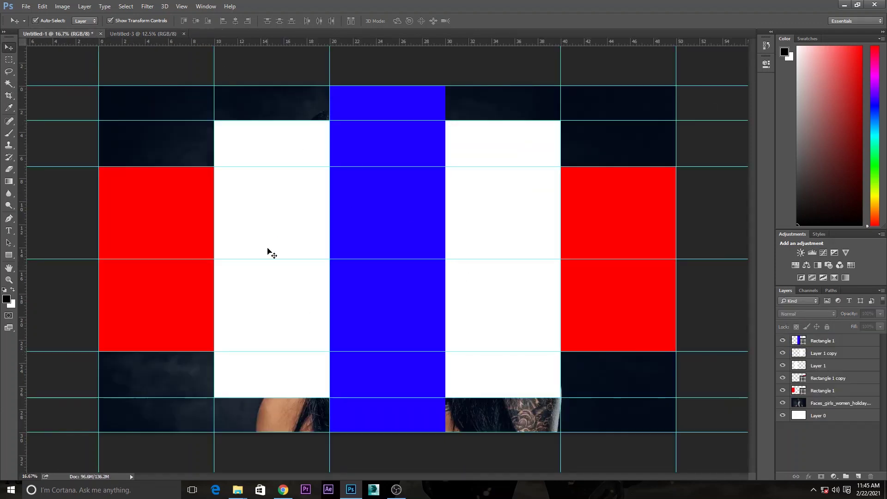
Set the red, white and blue panel layers to 37% opacity, then select the skull-makeup photo layer.
{"action": "left_click", "coordinate": [608, 310]}
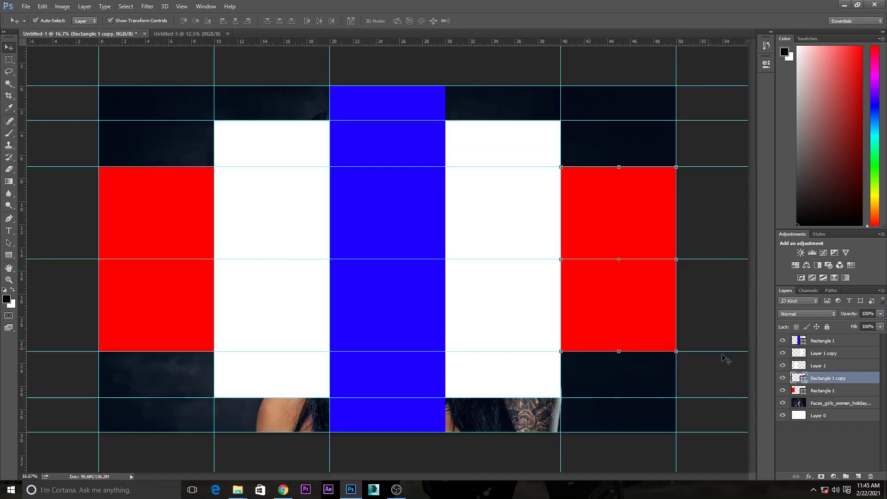
{"action": "left_click", "coordinate": [823, 365], "text": "shift"}
{"action": "left_click", "coordinate": [823, 340], "text": "shift"}
{"action": "left_click", "coordinate": [880, 314]}
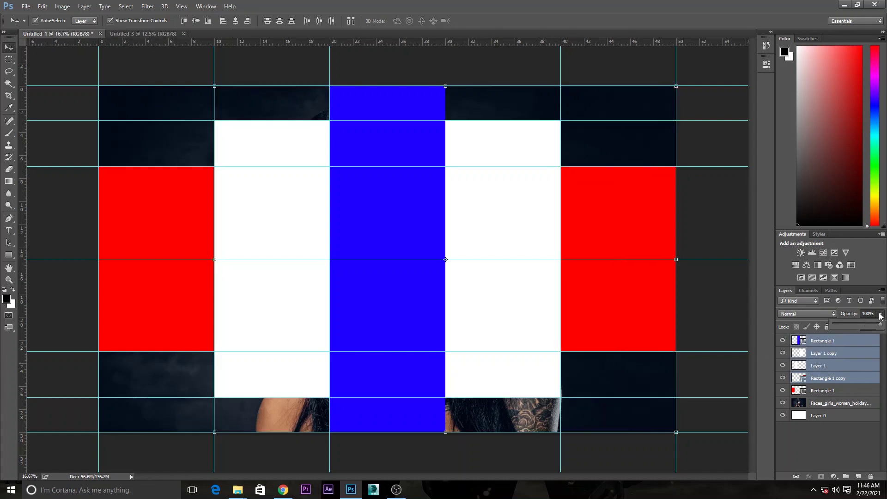
{"action": "left_click", "coordinate": [852, 326]}
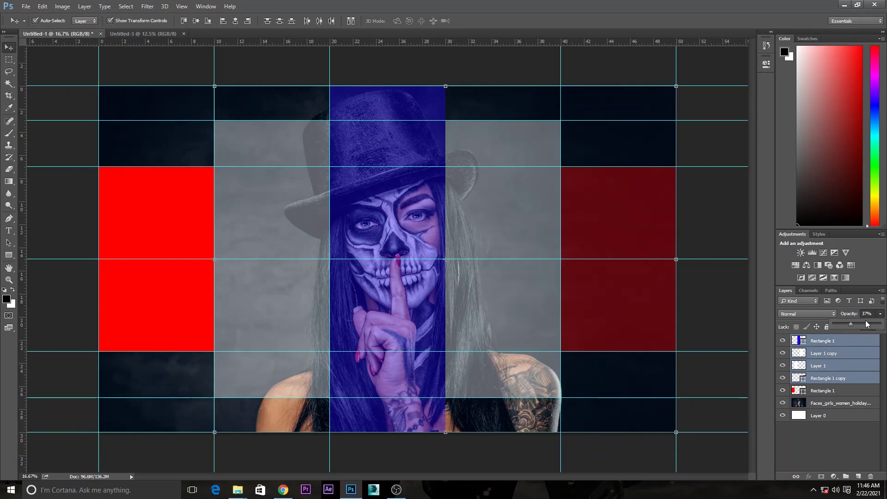
{"action": "left_click", "coordinate": [702, 87]}
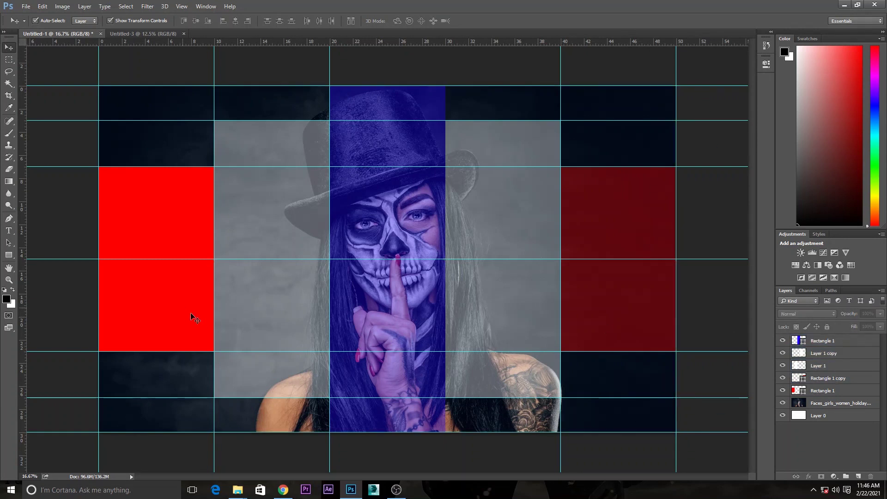
{"action": "left_click", "coordinate": [598, 415]}
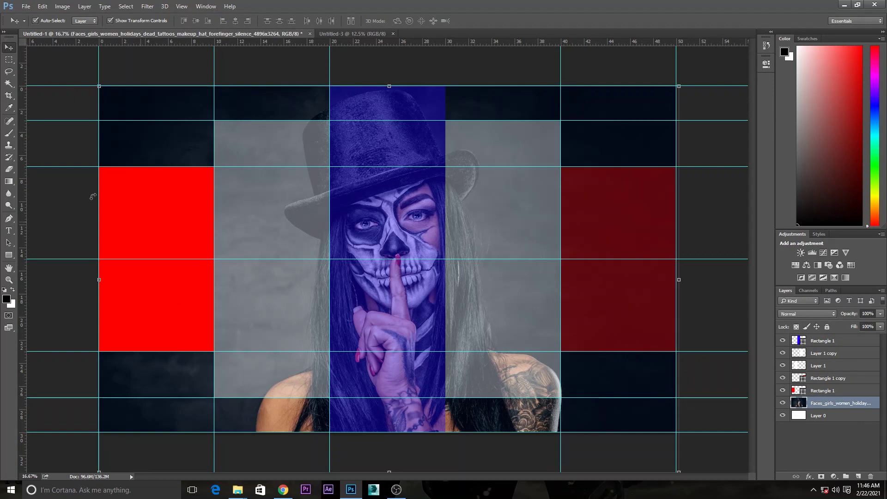
{"action": "left_click", "coordinate": [9, 59]}
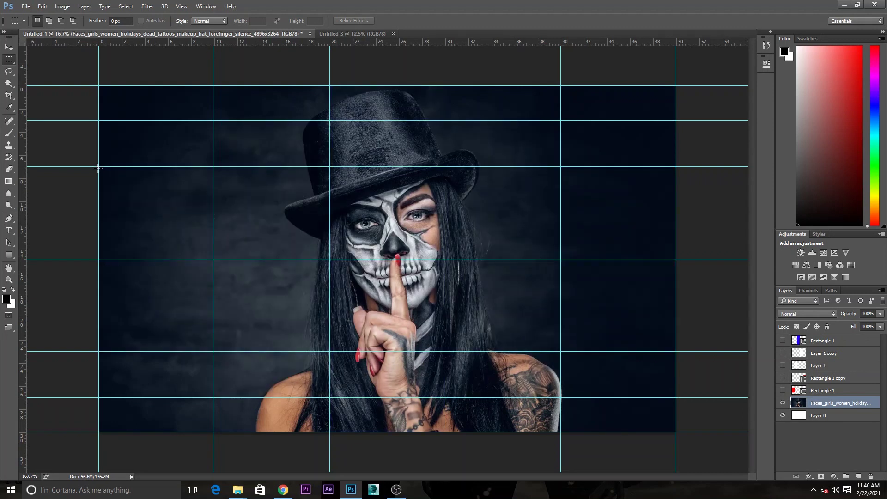
Copy the photo's 10 × 16 inch left panel area onto a new layer, Layer 2.
{"action": "left_click_drag", "start_coordinate": [97, 166], "coordinate": [214, 351]}
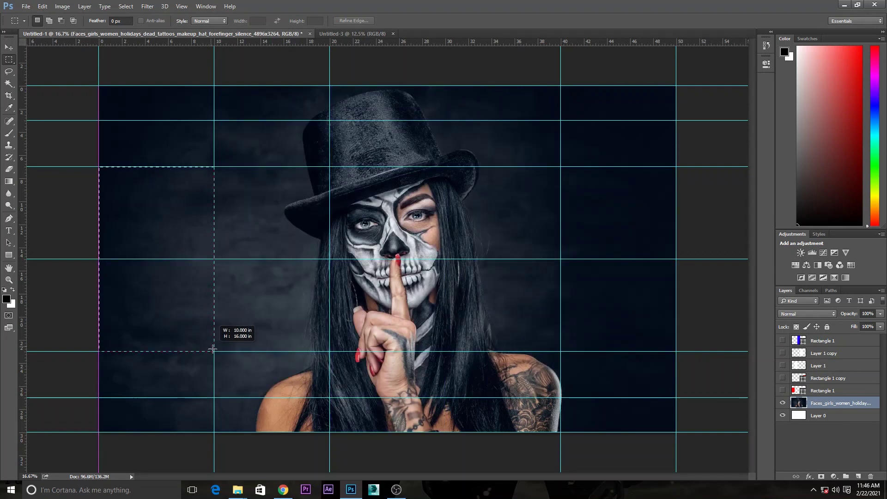
{"action": "right_click", "coordinate": [189, 328]}
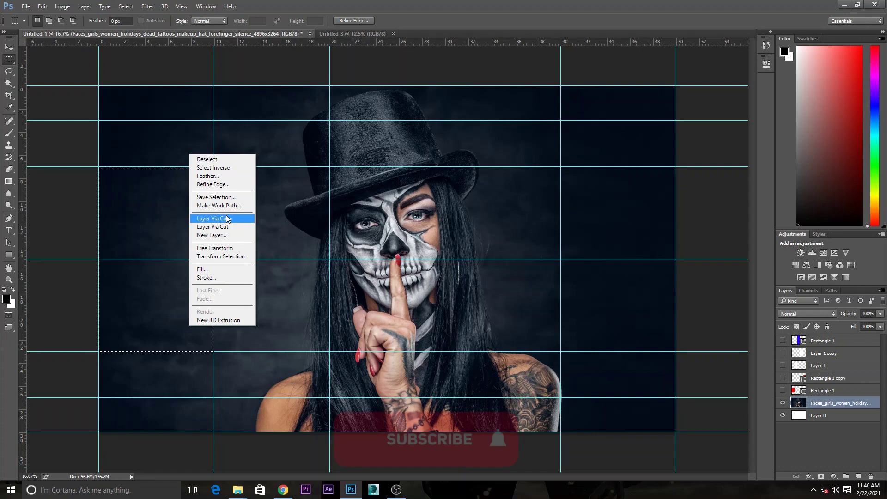
{"action": "left_click", "coordinate": [199, 219]}
{"action": "left_click", "coordinate": [836, 415]}
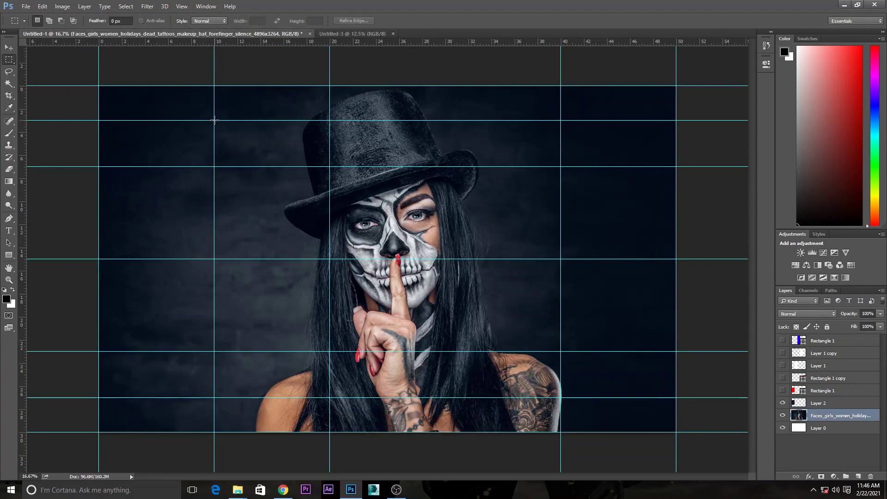
Copy the adjacent 10 × 24 inch panel area onto Layer 3 and show the coloured panels again.
{"action": "left_click_drag", "start_coordinate": [214, 120], "coordinate": [327, 399]}
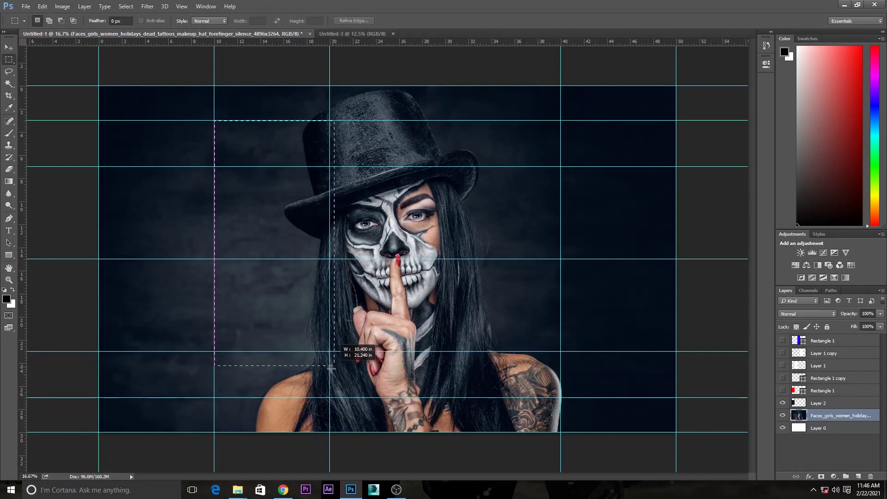
{"action": "left_click", "coordinate": [327, 398]}
{"action": "right_click", "coordinate": [295, 309]}
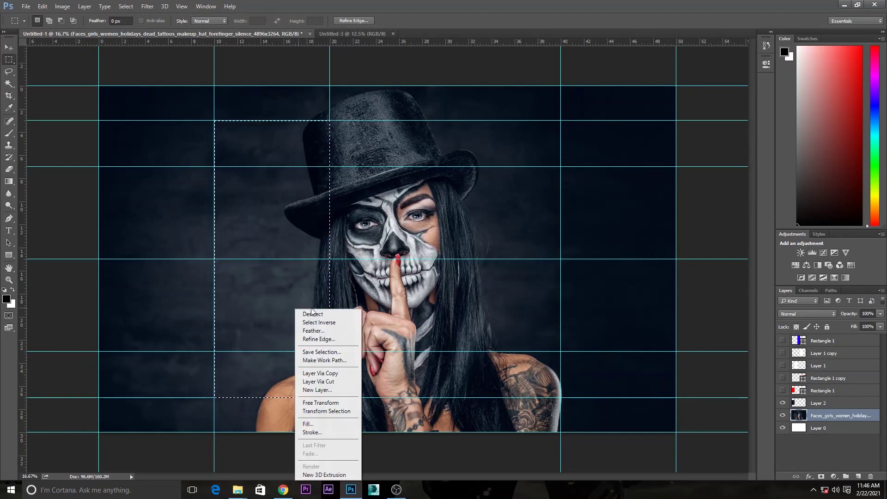
{"action": "left_click", "coordinate": [343, 372]}
{"action": "left_click", "coordinate": [834, 429]}
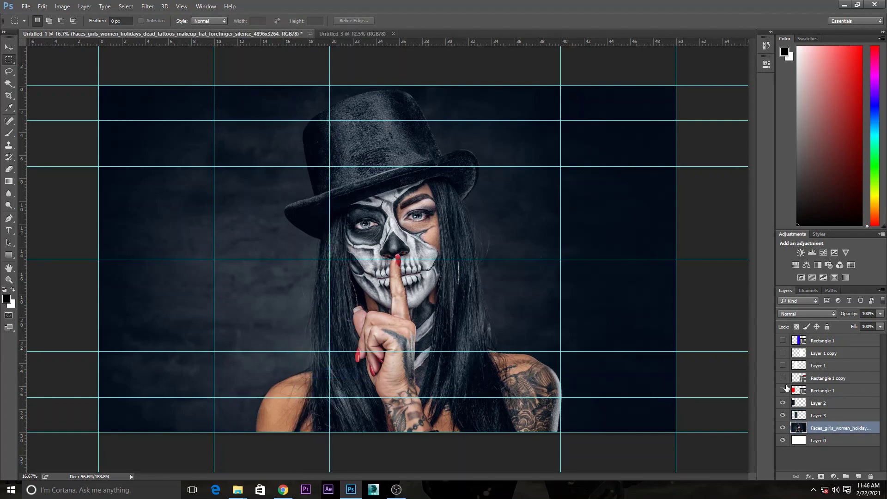
{"action": "left_click", "coordinate": [782, 342]}
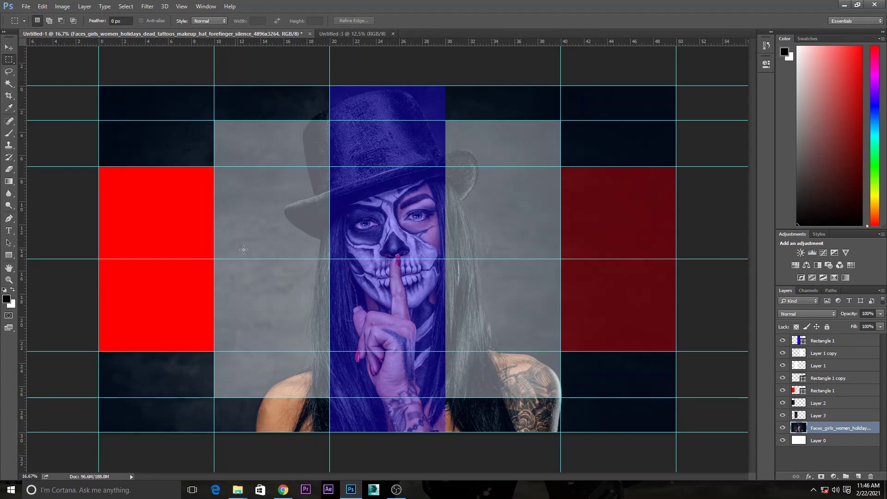
Add a vertical guide snapped to the blue panel's right edge.
{"action": "left_click", "coordinate": [9, 47]}
{"action": "left_click", "coordinate": [395, 213]}
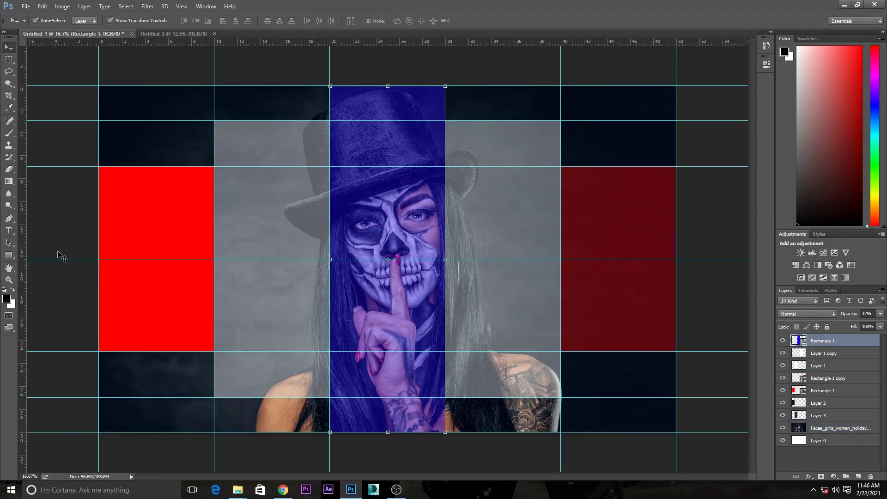
{"action": "left_click_drag", "start_coordinate": [24, 236], "coordinate": [441, 277]}
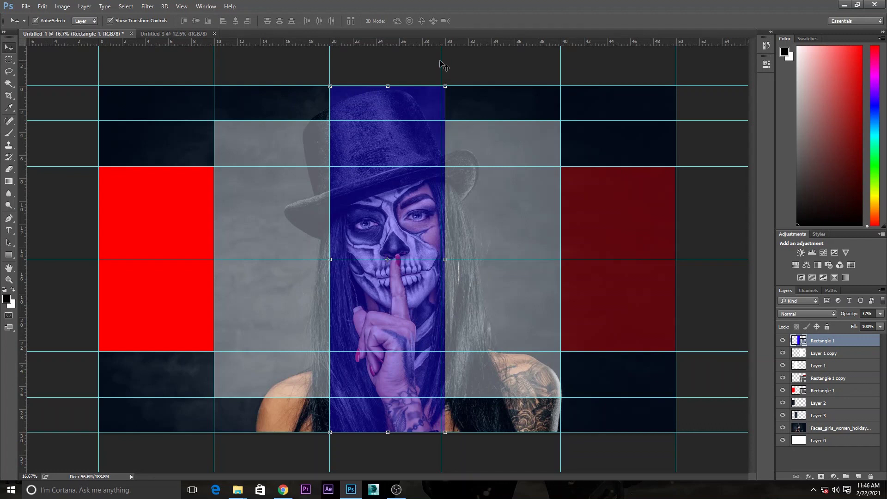
{"action": "left_click_drag", "start_coordinate": [441, 60], "coordinate": [445, 60]}
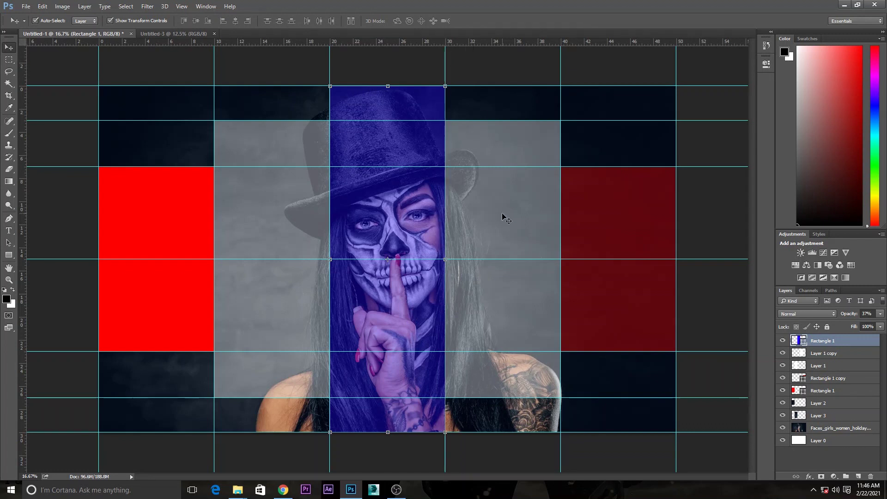
Copy the photo's centre panel area onto a new layer, Layer 4.
{"action": "left_click", "coordinate": [866, 430]}
{"action": "left_click", "coordinate": [9, 59]}
{"action": "left_click_drag", "start_coordinate": [329, 85], "coordinate": [447, 483]}
{"action": "right_click", "coordinate": [409, 153]}
{"action": "left_click", "coordinate": [453, 218]}
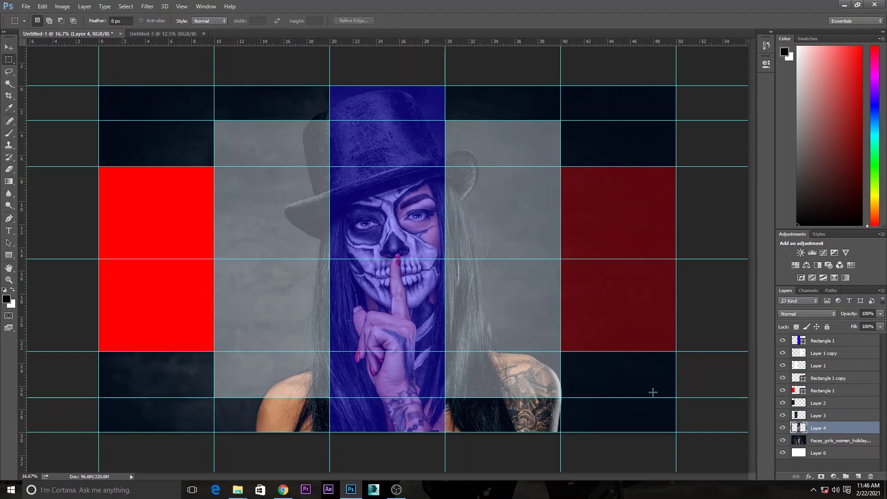
{"action": "left_click", "coordinate": [820, 439]}
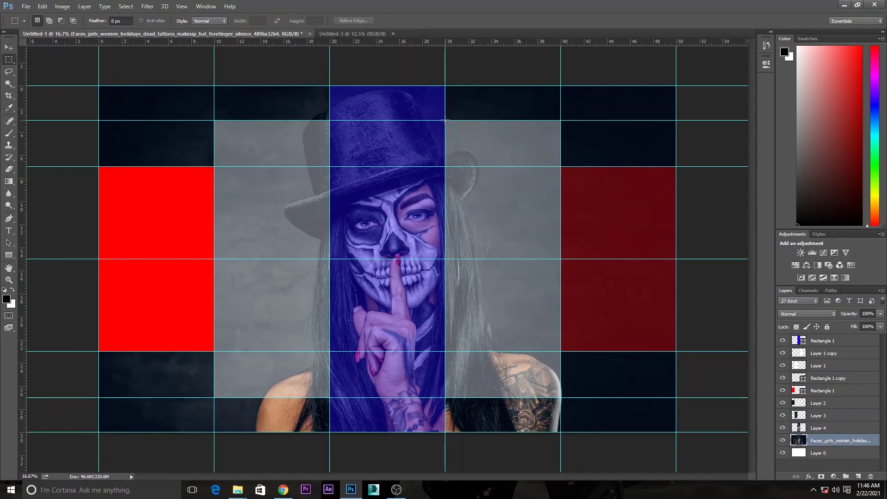
Copy the 10 × 24 inch fourth and 10 × 16 inch right panel areas onto Layers 5 and 6.
{"action": "left_click_drag", "start_coordinate": [445, 120], "coordinate": [560, 397]}
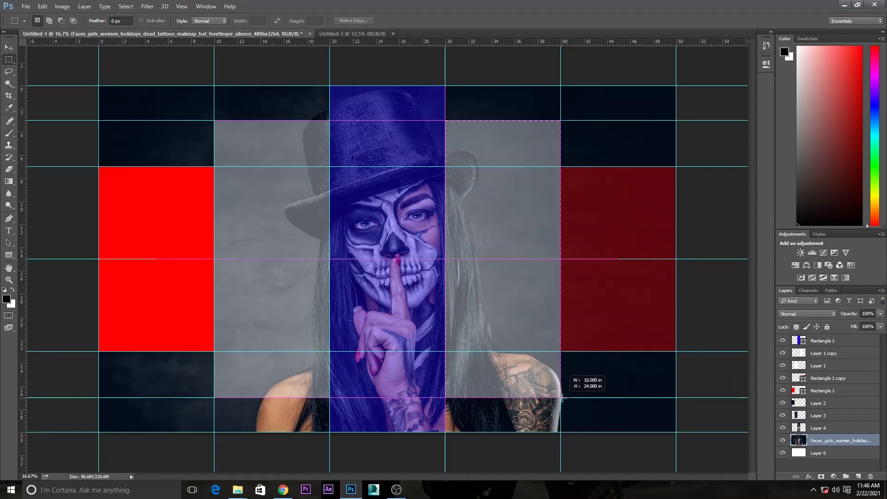
{"action": "right_click", "coordinate": [512, 351]}
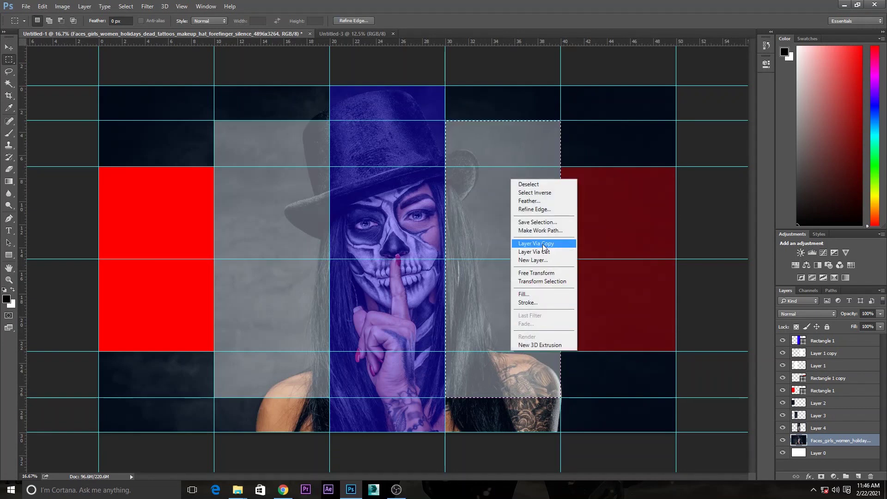
{"action": "left_click", "coordinate": [531, 243]}
{"action": "left_click", "coordinate": [854, 455]}
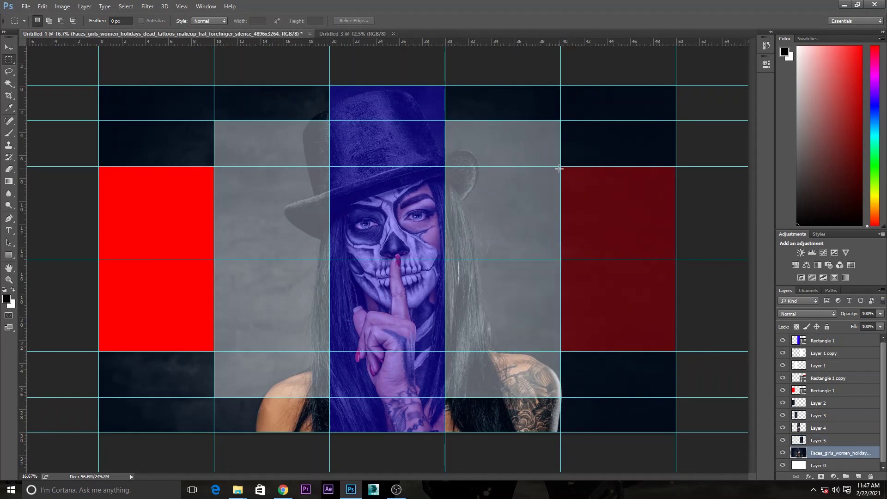
{"action": "left_click_drag", "start_coordinate": [560, 166], "coordinate": [682, 352]}
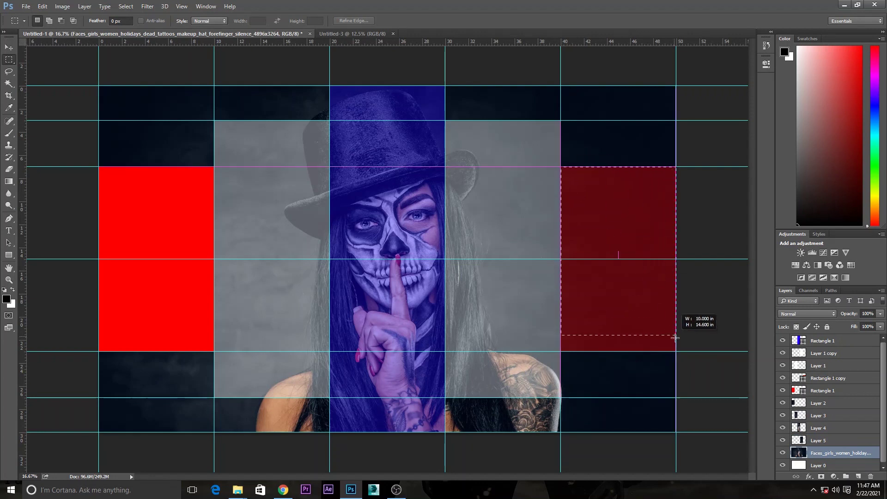
{"action": "right_click", "coordinate": [618, 326]}
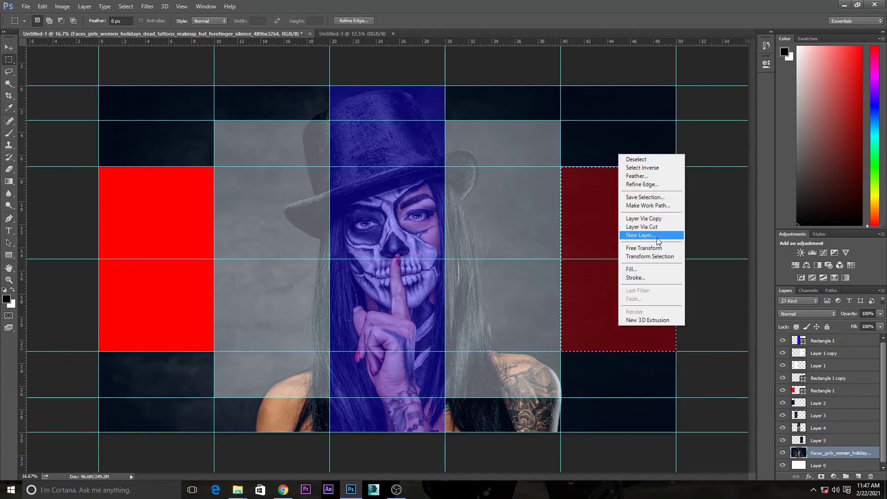
{"action": "left_click", "coordinate": [665, 219]}
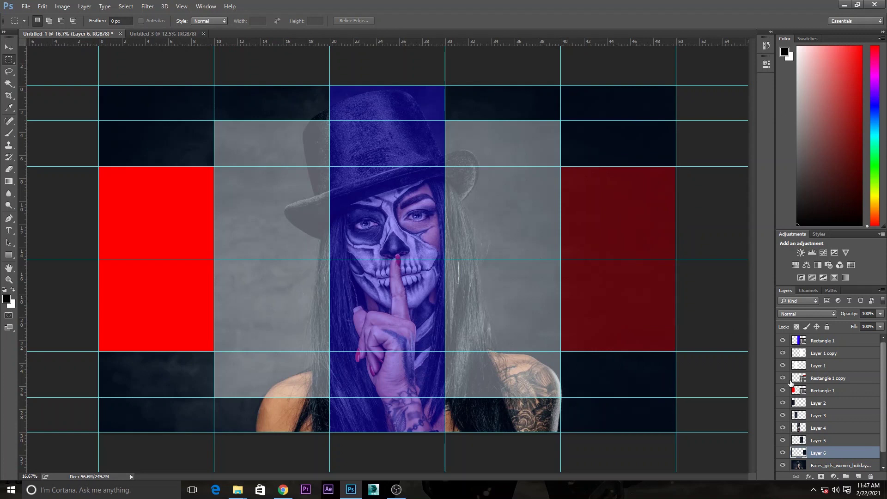
Move the five panel pieces, Layers 2–6, into the new document.
{"action": "left_click", "coordinate": [7, 49]}
{"action": "left_click", "coordinate": [148, 305]}
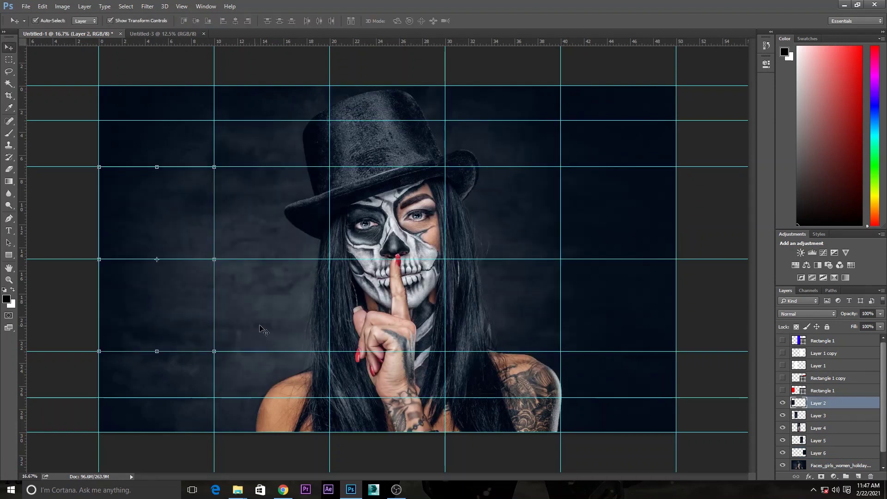
{"action": "left_click", "coordinate": [256, 329], "text": "shift"}
{"action": "left_click", "coordinate": [386, 311], "text": "shift"}
{"action": "left_click", "coordinate": [504, 305], "text": "shift"}
{"action": "left_click", "coordinate": [818, 452], "text": "shift"}
{"action": "mouse_move", "coordinate": [401, 187]}
{"action": "left_mouse_down"}
{"action": "mouse_move", "coordinate": [169, 35]}
{"action": "mouse_move", "coordinate": [401, 257]}
{"action": "left_mouse_up"}
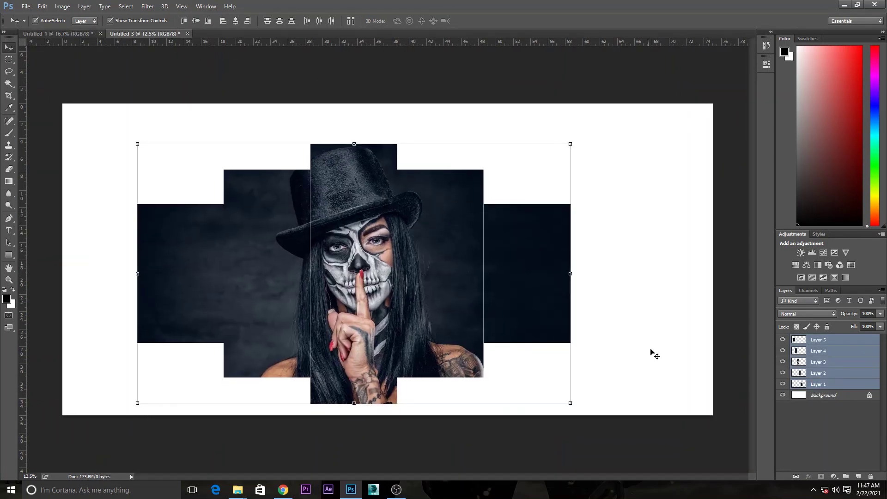
Nudge the right tiles right and the two left tiles left to space them apart.
{"action": "left_click", "coordinate": [651, 354]}
{"action": "left_click_drag", "start_coordinate": [593, 285], "coordinate": [461, 273]}
{"action": "key", "text": "shift+Right"}
{"action": "key", "text": "shift+Right"}
{"action": "key", "text": "shift+Right"}
{"action": "left_click", "coordinate": [620, 267]}
{"action": "left_click", "coordinate": [549, 279]}
{"action": "key", "text": "shift+Right"}
{"action": "key", "text": "shift+Right"}
{"action": "key", "text": "shift+Right"}
{"action": "key", "text": "shift+Right"}
{"action": "key", "text": "shift+Right"}
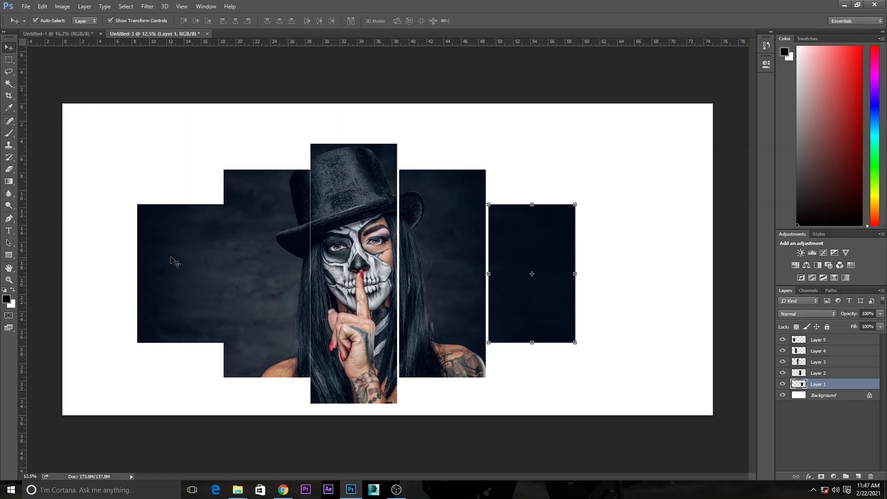
{"action": "left_click", "coordinate": [179, 264]}
{"action": "key", "text": "shift+Left"}
{"action": "key", "text": "shift+Left"}
{"action": "key", "text": "shift+Left"}
{"action": "left_click", "coordinate": [309, 268]}
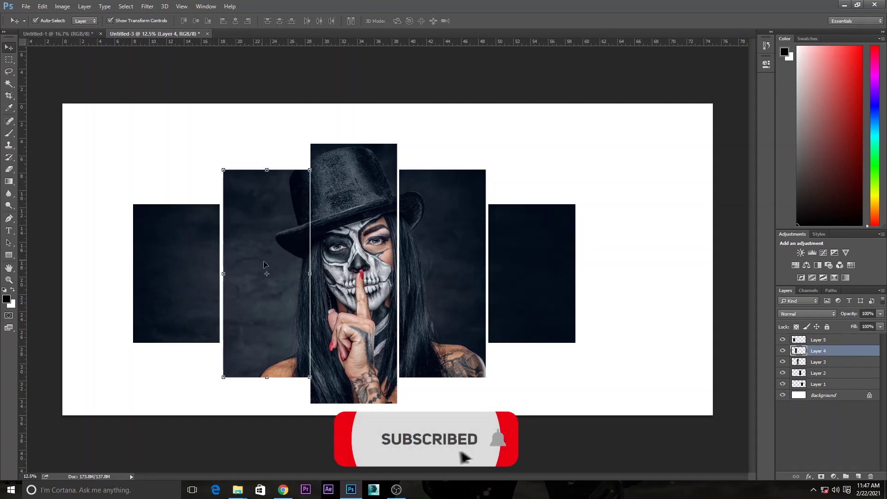
{"action": "key", "text": "shift+Left"}
{"action": "key", "text": "shift+Left"}
{"action": "key", "text": "shift+Left"}
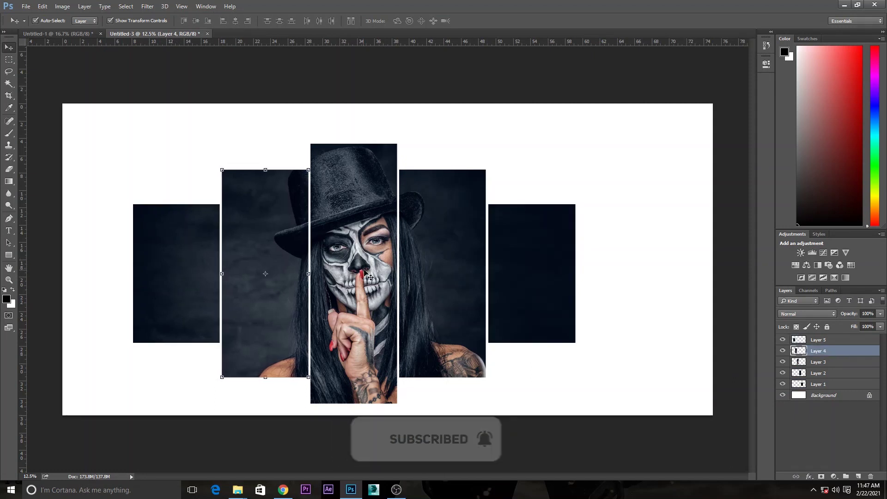
{"action": "left_click", "coordinate": [630, 250]}
Nudge the right-hand tiles further right to even out the gaps.
{"action": "left_click_drag", "start_coordinate": [630, 245], "coordinate": [445, 287]}
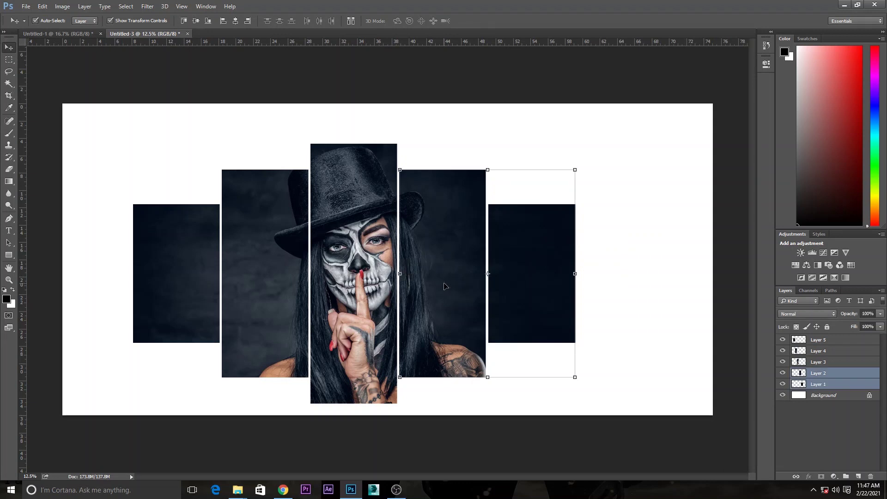
{"action": "key", "text": "shift+Right"}
{"action": "key", "text": "shift+Right"}
{"action": "key", "text": "shift+Right"}
{"action": "key", "text": "shift+Right"}
{"action": "key", "text": "shift+Right"}
{"action": "key", "text": "shift+Right"}
{"action": "left_click_drag", "start_coordinate": [635, 244], "coordinate": [370, 303]}
{"action": "key", "text": "shift+Right"}
{"action": "key", "text": "shift+Right"}
{"action": "key", "text": "shift+Right"}
{"action": "key", "text": "shift+Right"}
{"action": "key", "text": "shift+Right"}
{"action": "key", "text": "shift+Right"}
{"action": "key", "text": "shift+Right"}
{"action": "key", "text": "shift+Right"}
{"action": "key", "text": "shift+Right"}
{"action": "left_click_drag", "start_coordinate": [636, 240], "coordinate": [237, 338]}
{"action": "key", "text": "shift+Right"}
{"action": "key", "text": "shift+Right"}
{"action": "key", "text": "shift+Right"}
{"action": "key", "text": "shift+Right"}
{"action": "key", "text": "shift+Right"}
{"action": "key", "text": "shift+Right"}
{"action": "key", "text": "shift+Right"}
{"action": "key", "text": "shift+Right"}
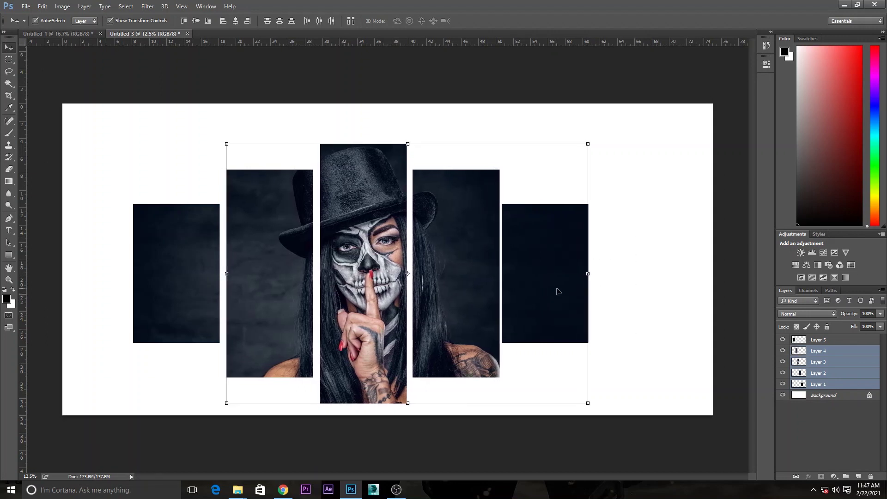
{"action": "left_click", "coordinate": [549, 281]}
{"action": "key", "text": "shift+Right"}
{"action": "key", "text": "shift+Right"}
{"action": "key", "text": "shift+Right"}
{"action": "key", "text": "shift+Right"}
{"action": "key", "text": "shift+Right"}
Shift all five tiles up and left together, then select the rightmost tile's layer.
{"action": "left_click_drag", "start_coordinate": [650, 233], "coordinate": [117, 324]}
{"action": "left_click_drag", "start_coordinate": [433, 313], "coordinate": [469, 280]}
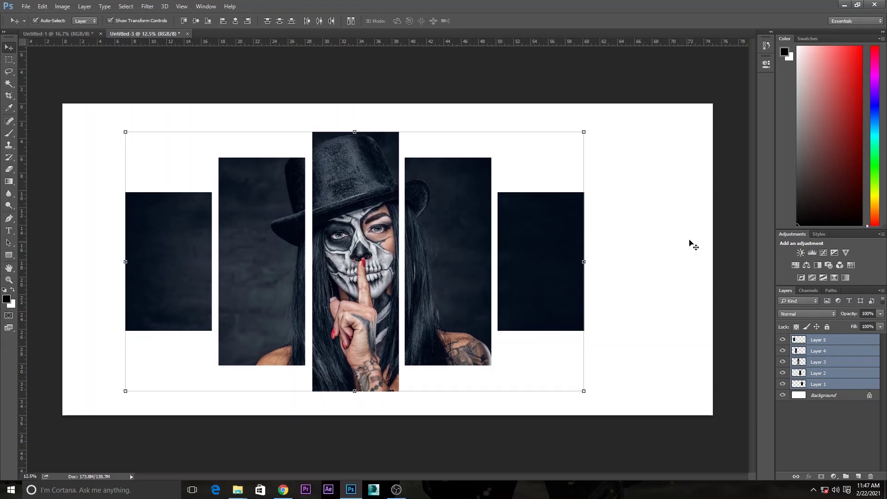
{"action": "left_click", "coordinate": [640, 252]}
{"action": "left_click", "coordinate": [815, 385]}
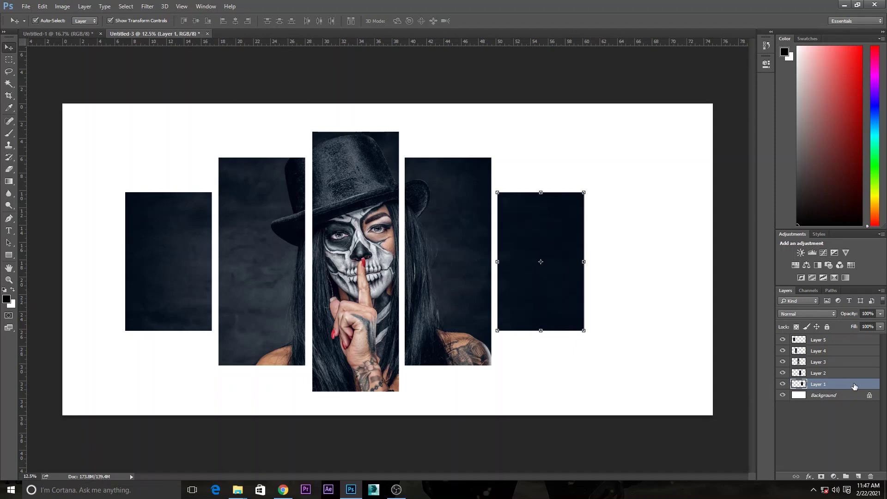
{"action": "double_click", "coordinate": [855, 387]}
Give the rightmost tile a faint drop shadow at 161° angle and 84 px distance.
{"action": "left_click", "coordinate": [548, 281]}
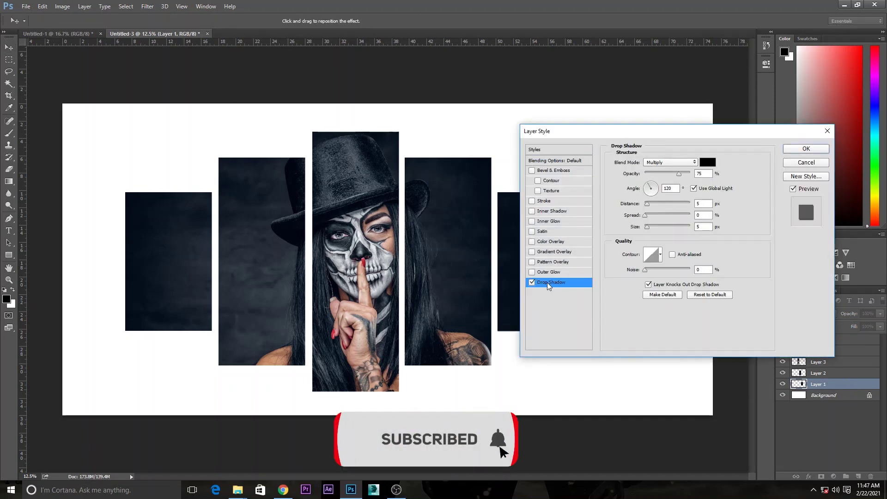
{"action": "left_click_drag", "start_coordinate": [647, 203], "coordinate": [659, 203]}
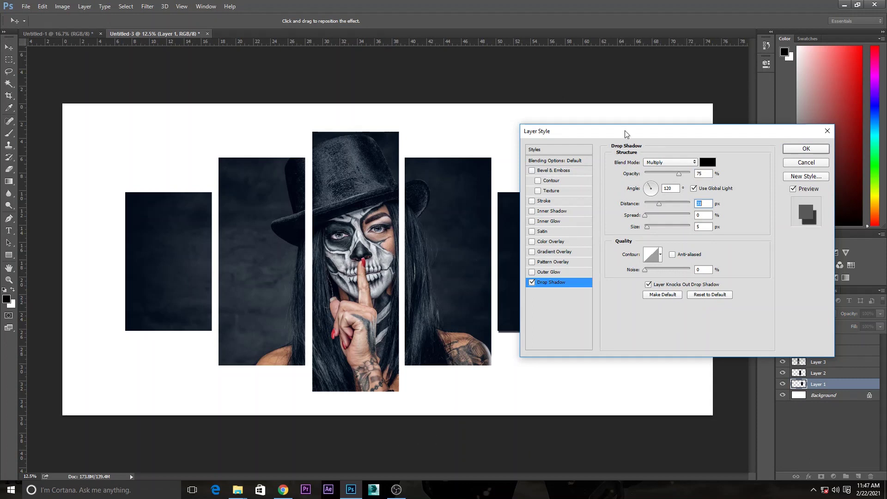
{"action": "left_click_drag", "start_coordinate": [601, 131], "coordinate": [682, 111]}
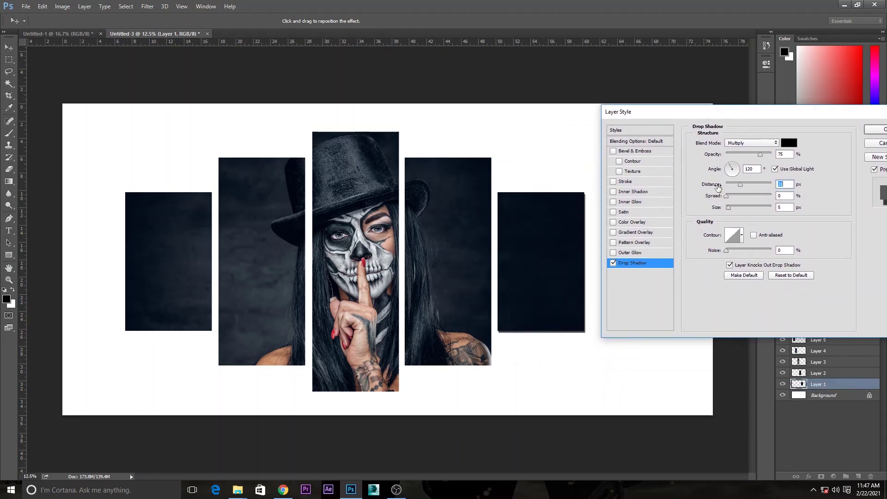
{"action": "left_click_drag", "start_coordinate": [596, 293], "coordinate": [591, 333]}
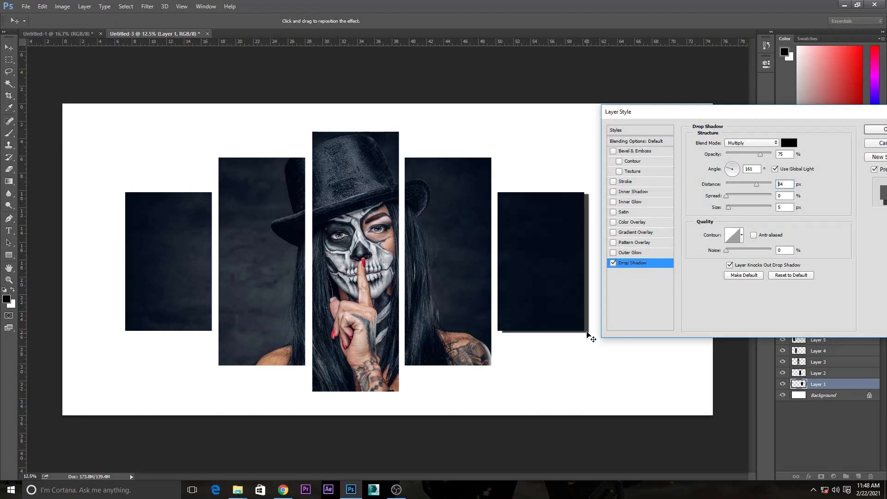
{"action": "left_click", "coordinate": [735, 153]}
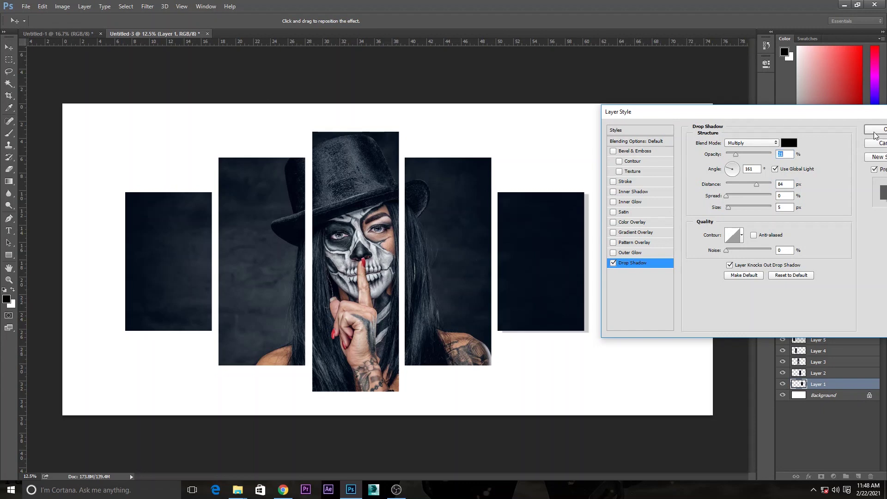
{"action": "left_click", "coordinate": [874, 129]}
{"action": "right_click", "coordinate": [828, 384]}
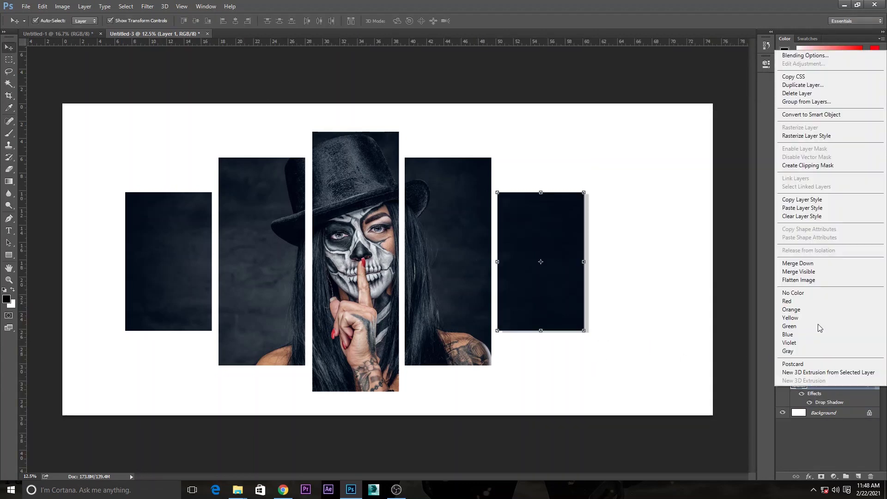
Copy the drop shadow style and paste it onto the fourth and centre tiles.
{"action": "left_click", "coordinate": [814, 200]}
{"action": "left_click", "coordinate": [452, 267]}
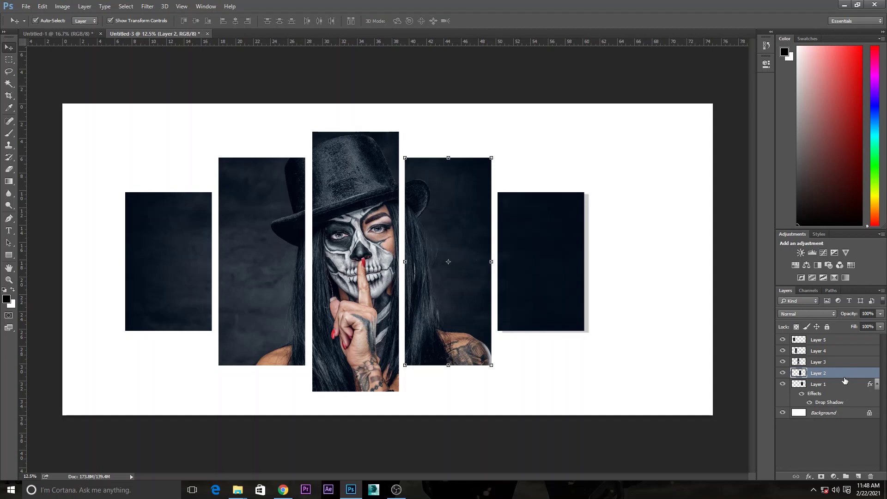
{"action": "right_click", "coordinate": [845, 380]}
{"action": "left_click", "coordinate": [813, 198]}
{"action": "left_click", "coordinate": [365, 287]}
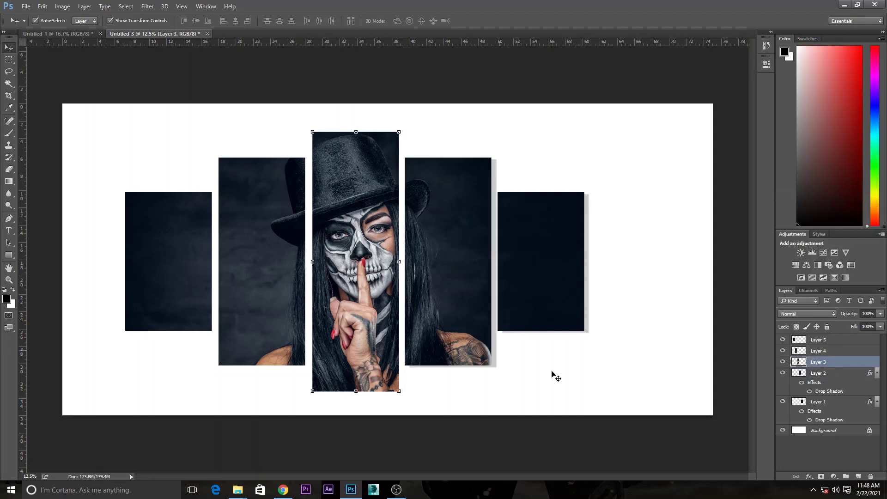
{"action": "right_click", "coordinate": [841, 364]}
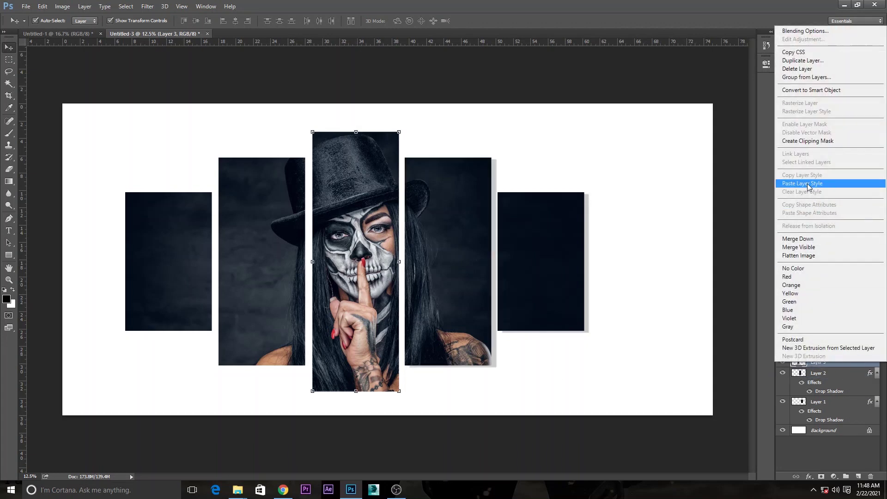
{"action": "left_click", "coordinate": [808, 187]}
Paste the drop shadow onto the second and leftmost tiles.
{"action": "left_click", "coordinate": [269, 329]}
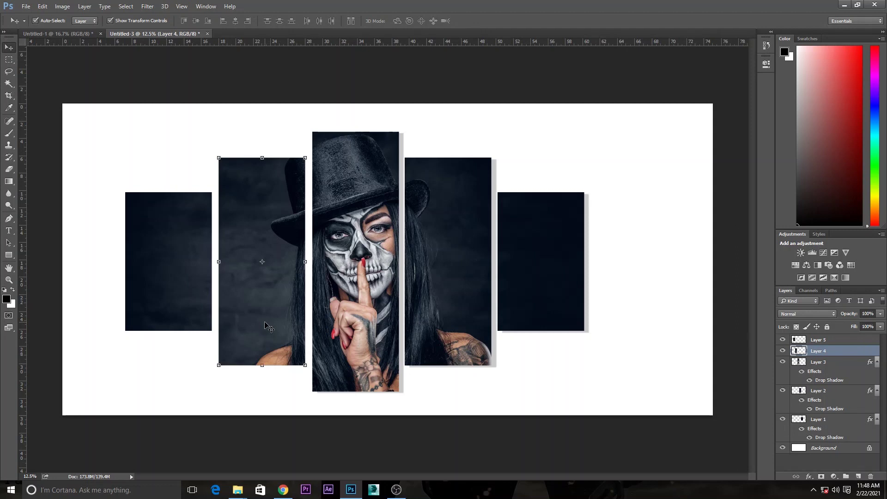
{"action": "right_click", "coordinate": [808, 354]}
{"action": "left_click", "coordinate": [812, 184]}
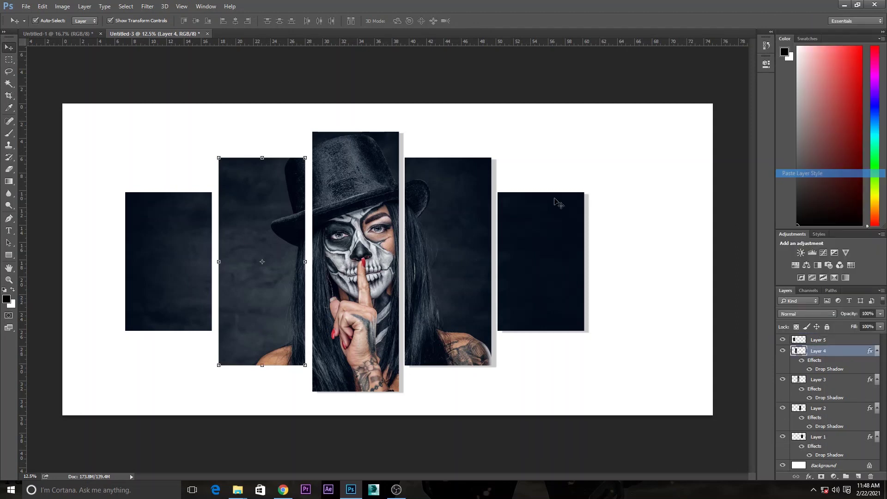
{"action": "left_click", "coordinate": [149, 266]}
{"action": "right_click", "coordinate": [816, 342]}
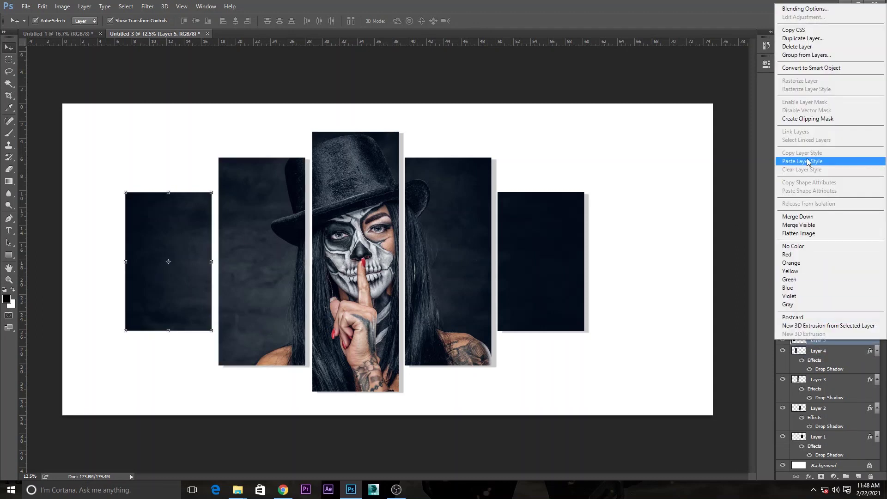
{"action": "left_click", "coordinate": [807, 162]}
Nudge the rightmost tile, then the right-hand tiles, further right.
{"action": "left_click", "coordinate": [568, 298]}
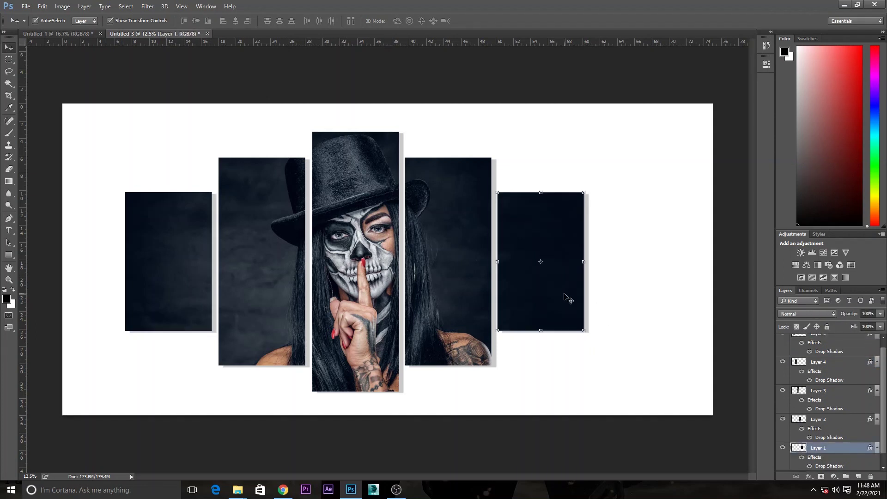
{"action": "key", "text": "shift+Right"}
{"action": "key", "text": "shift+Right"}
{"action": "key", "text": "shift+Right"}
{"action": "key", "text": "shift+Right"}
{"action": "key", "text": "shift+Right"}
{"action": "key", "text": "shift+Right"}
{"action": "key", "text": "shift+Right"}
{"action": "key", "text": "shift+Right"}
{"action": "key", "text": "shift+Right"}
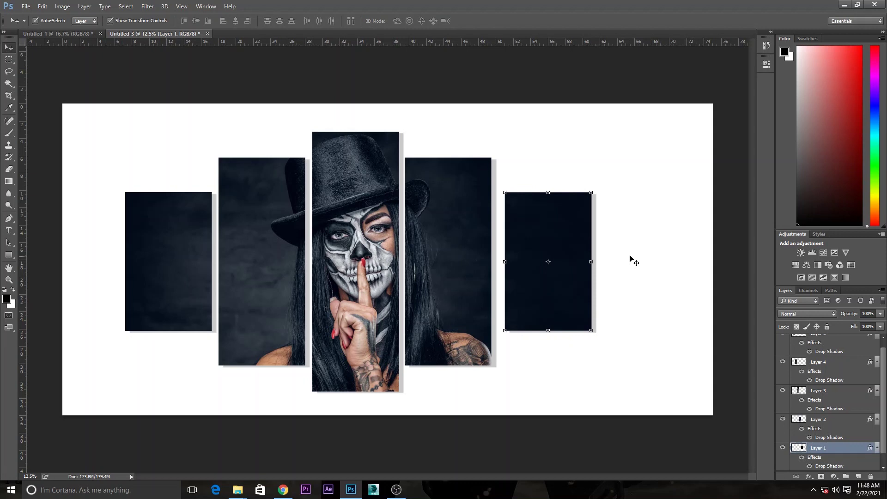
{"action": "left_click", "coordinate": [630, 256]}
{"action": "left_click_drag", "start_coordinate": [602, 258], "coordinate": [462, 292]}
{"action": "key", "text": "shift+Right"}
{"action": "key", "text": "shift+Right"}
{"action": "key", "text": "shift+Right"}
{"action": "key", "text": "shift+Right"}
{"action": "key", "text": "shift+Right"}
{"action": "key", "text": "shift+Right"}
{"action": "key", "text": "shift+Right"}
{"action": "left_click", "coordinate": [630, 251]}
{"action": "left_click_drag", "start_coordinate": [630, 251], "coordinate": [369, 287]}
{"action": "key", "text": "shift+Right"}
{"action": "key", "text": "shift+Right"}
{"action": "key", "text": "shift+Right"}
{"action": "key", "text": "shift+Right"}
{"action": "key", "text": "shift+Right"}
{"action": "key", "text": "shift+Right"}
Shift the rightmost tile slightly left and select all the tiles.
{"action": "left_click", "coordinate": [660, 259]}
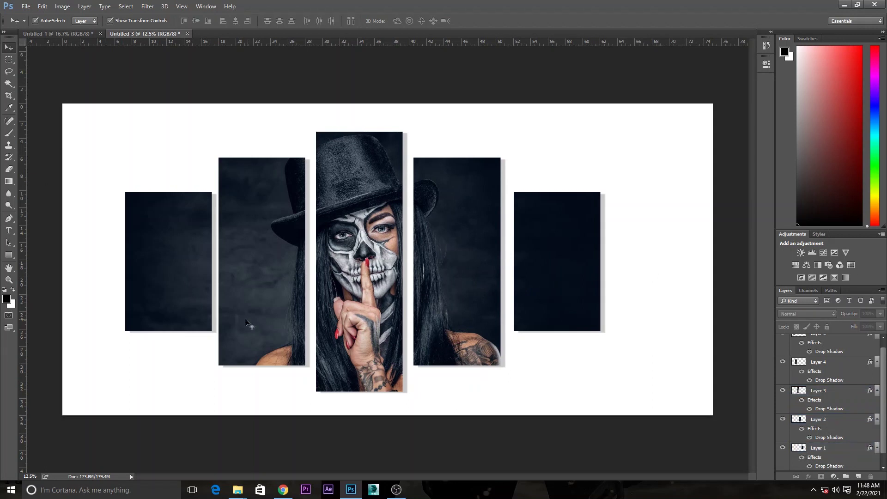
{"action": "left_click", "coordinate": [198, 272]}
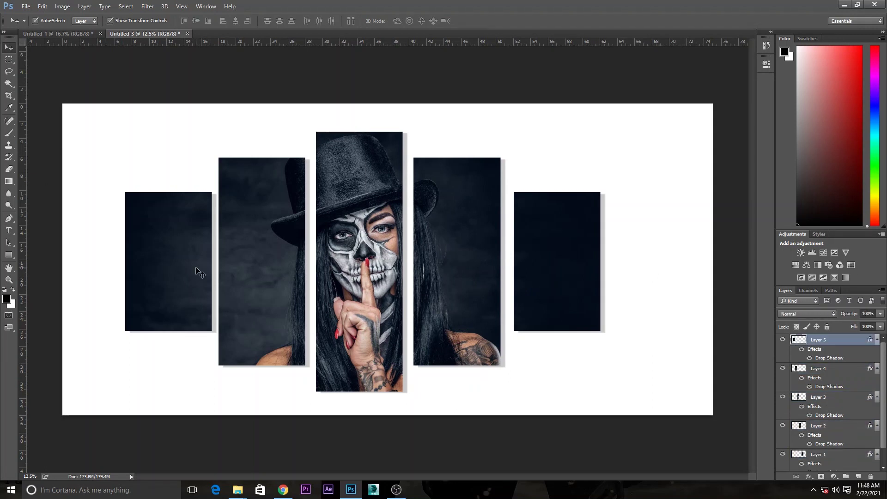
{"action": "left_click", "coordinate": [564, 263]}
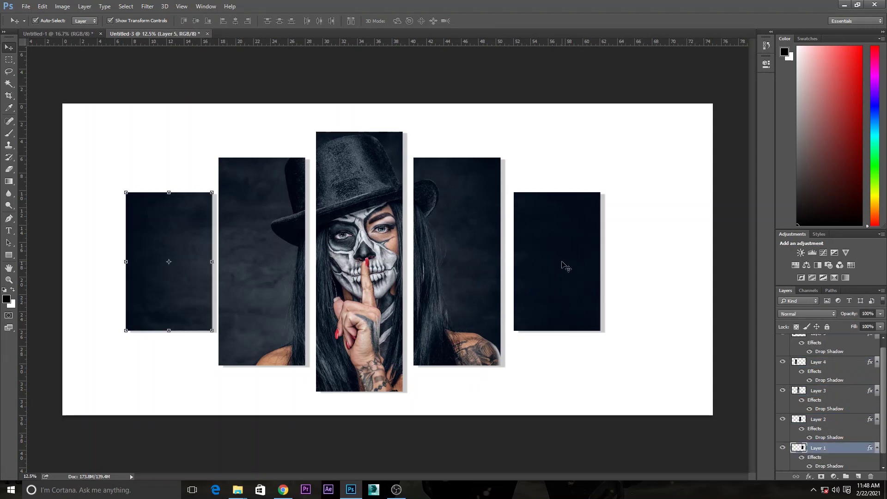
{"action": "left_click_drag", "start_coordinate": [564, 263], "coordinate": [561, 262]}
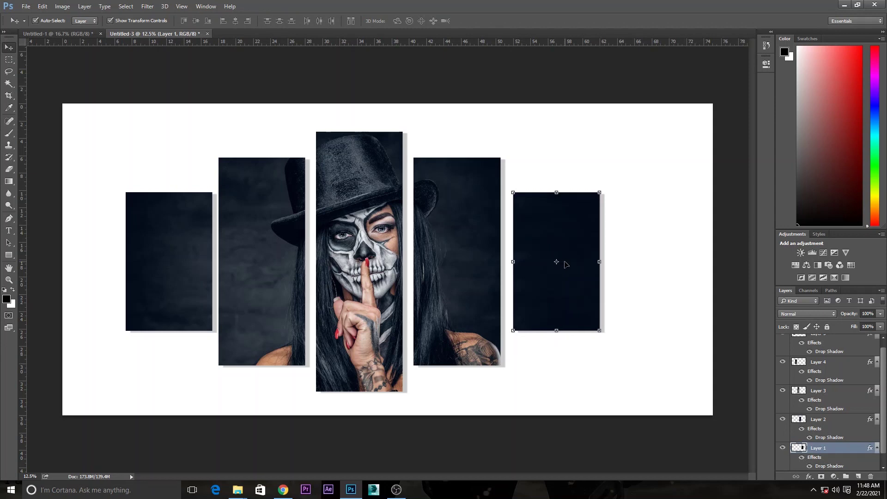
{"action": "left_click", "coordinate": [659, 200]}
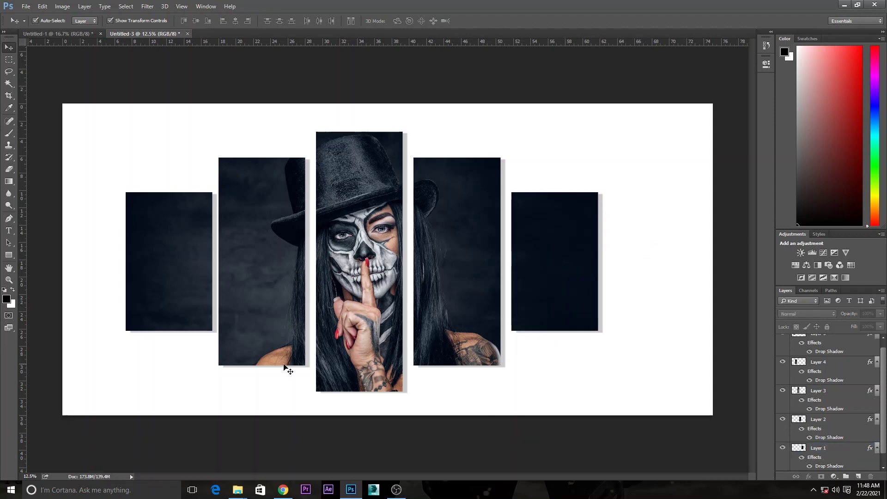
{"action": "mouse_move", "coordinate": [141, 136]}
{"action": "left_mouse_down"}
{"action": "mouse_move", "coordinate": [568, 382]}
{"action": "mouse_move", "coordinate": [534, 416]}
{"action": "left_mouse_up"}
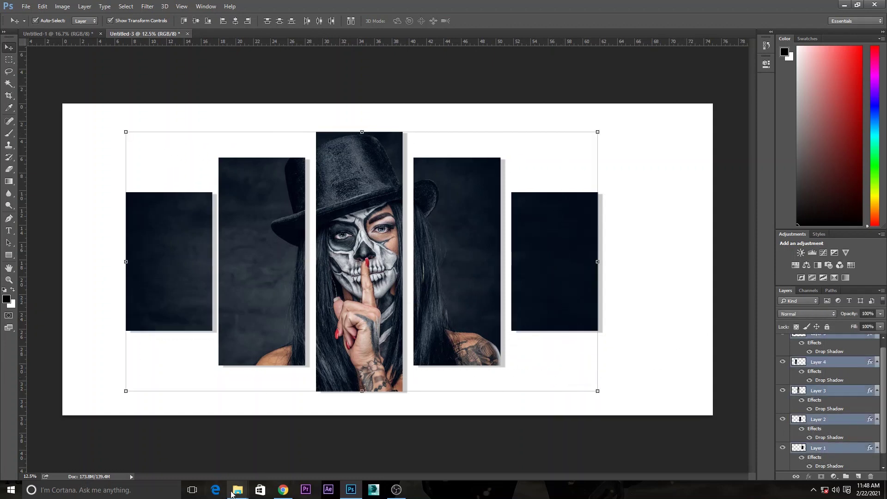
Open the room photo 69.jpg from File Explorer, then return to the Untitled-3 canvas.
{"action": "mouse_move", "coordinate": [237, 490]}
{"action": "left_click", "coordinate": [220, 459]}
{"action": "left_click_drag", "start_coordinate": [429, 190], "coordinate": [545, 79]}
{"action": "left_click_drag", "start_coordinate": [621, 13], "coordinate": [621, 13]}
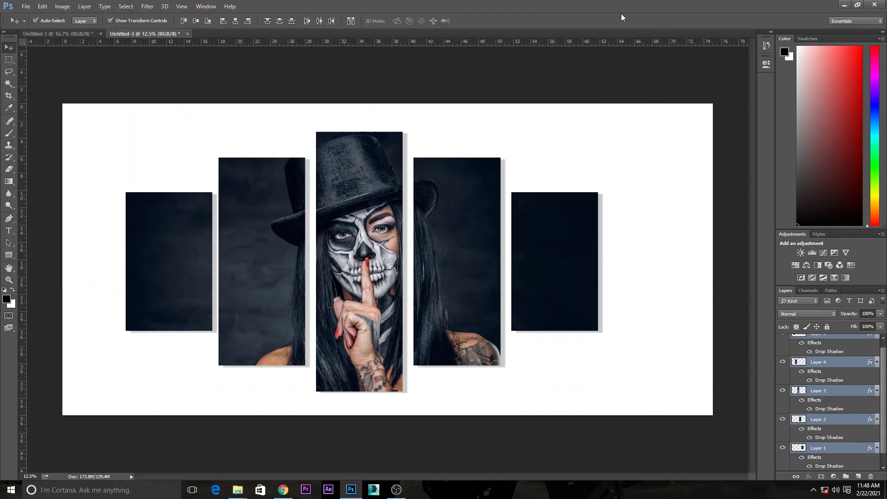
{"action": "left_click", "coordinate": [135, 34]}
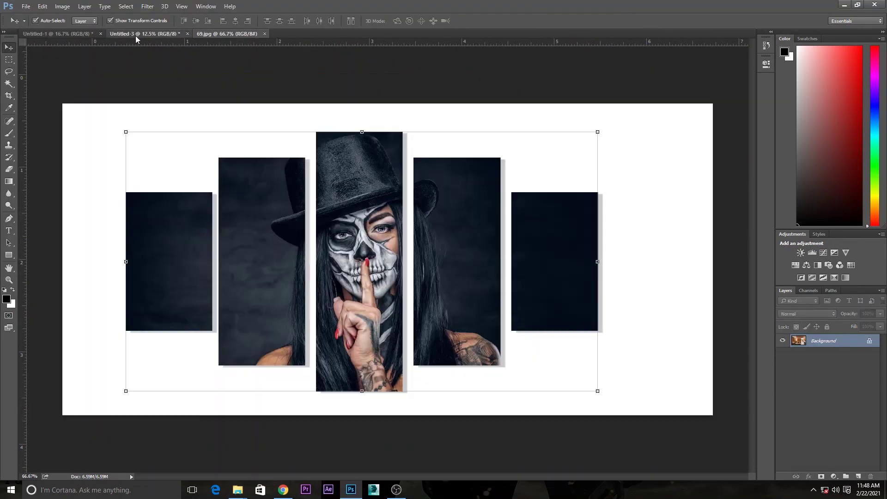
{"action": "left_click", "coordinate": [699, 433]}
Hide the white background for transparency and choose PNG as the Save As format.
{"action": "scroll", "coordinate": [822, 439], "scroll_direction": "down", "scroll_amount": 1}
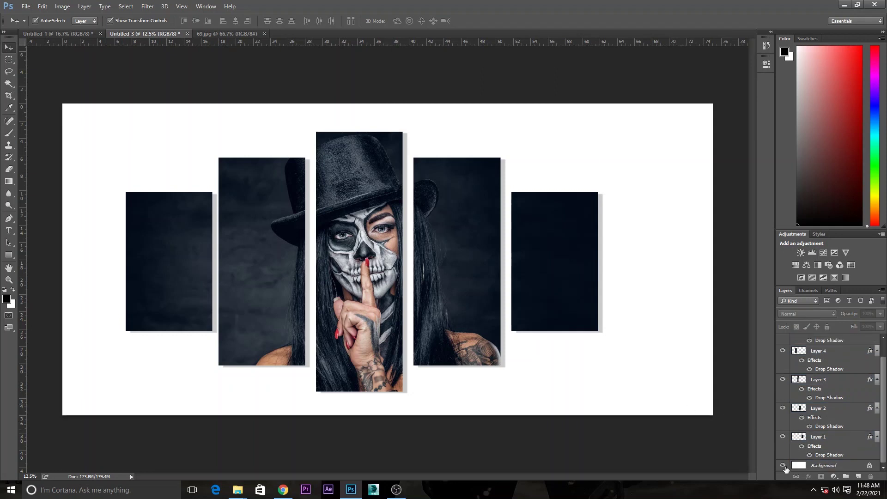
{"action": "left_click", "coordinate": [782, 466]}
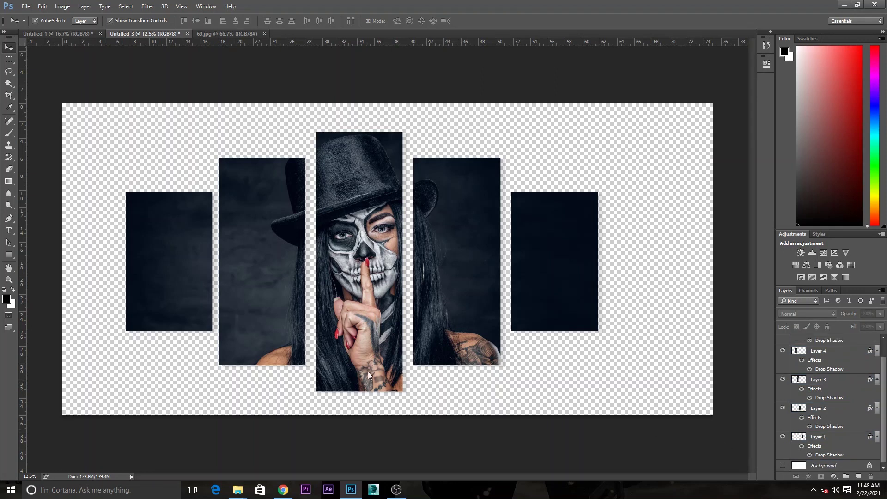
{"action": "key", "text": "ctrl+shift+s"}
{"action": "left_click", "coordinate": [241, 188]}
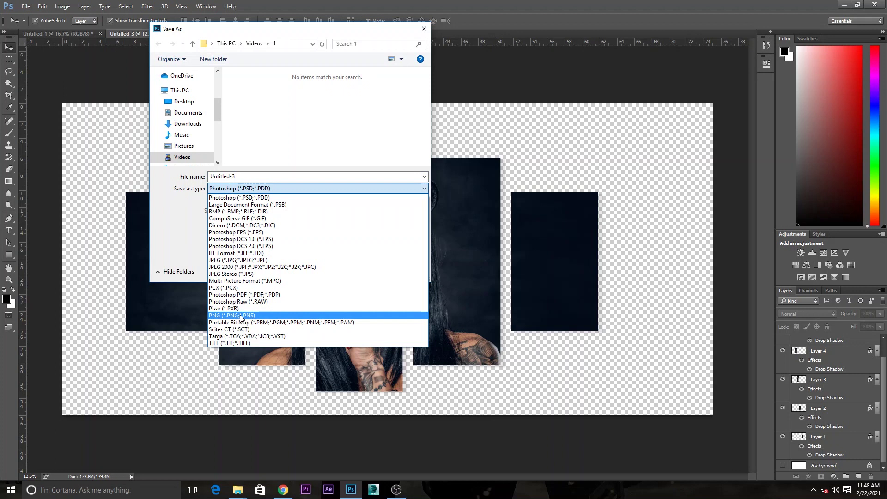
{"action": "left_click", "coordinate": [241, 316]}
Set the save location to the New folder on the Desktop.
{"action": "left_click_drag", "start_coordinate": [219, 116], "coordinate": [220, 89]}
{"action": "scroll", "coordinate": [220, 88], "scroll_direction": "down", "scroll_amount": 1}
{"action": "left_click", "coordinate": [179, 156]}
{"action": "scroll", "coordinate": [252, 139], "scroll_direction": "down", "scroll_amount": 5}
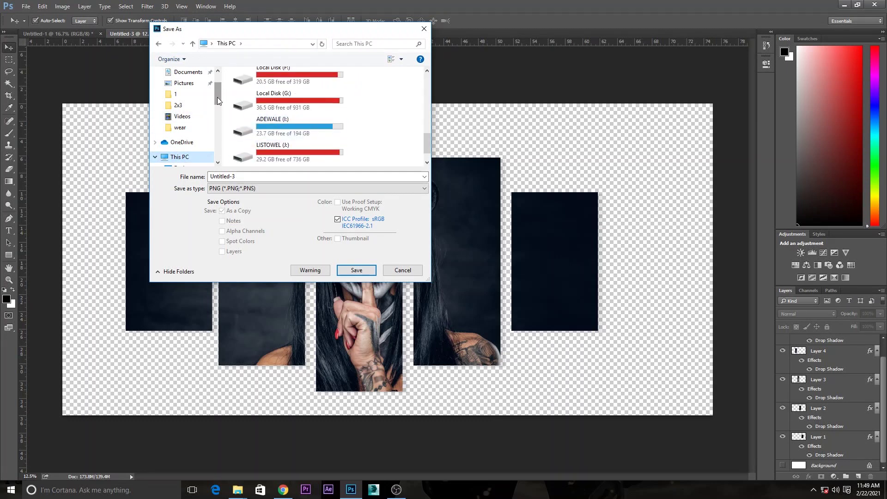
{"action": "scroll", "coordinate": [203, 116], "scroll_direction": "down", "scroll_amount": 2}
{"action": "scroll", "coordinate": [192, 124], "scroll_direction": "up", "scroll_amount": 3}
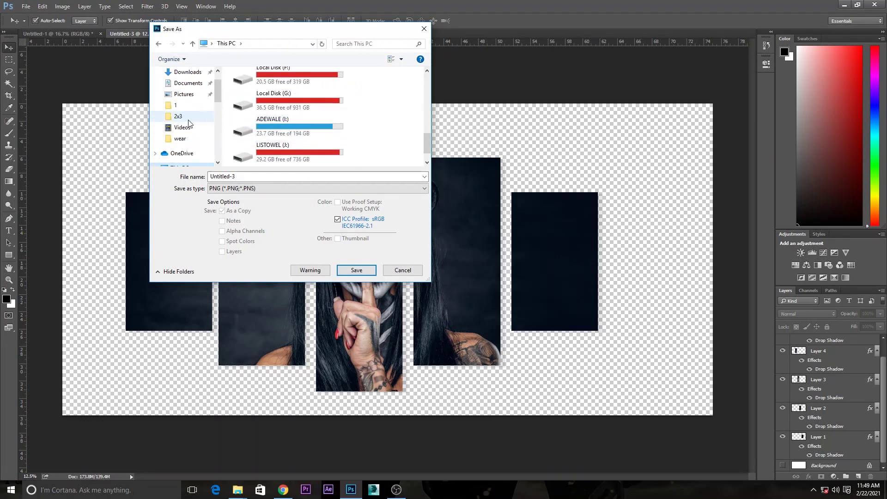
{"action": "scroll", "coordinate": [180, 88], "scroll_direction": "up", "scroll_amount": 1}
{"action": "left_click", "coordinate": [184, 87]}
{"action": "double_click", "coordinate": [304, 94]}
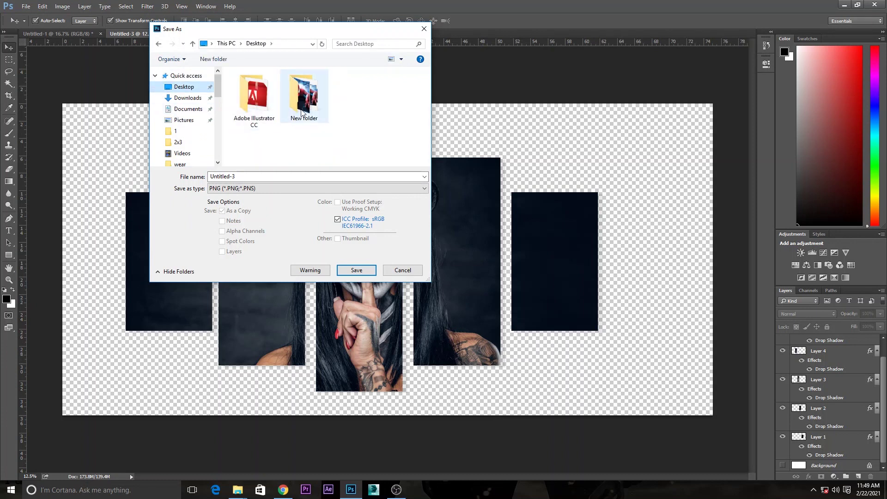
Name the file 5in1 and save it as PNG with default compression.
{"action": "left_click", "coordinate": [259, 177]}
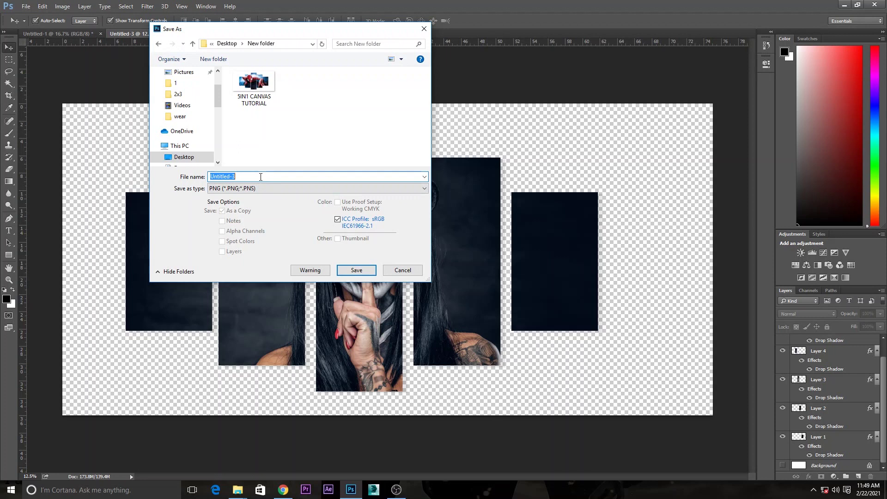
{"action": "type", "text": "5in1"}
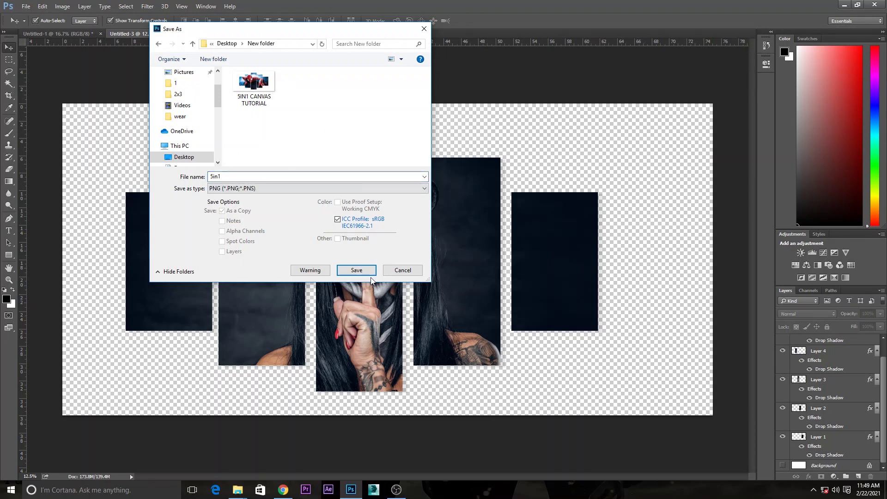
{"action": "left_click", "coordinate": [357, 271]}
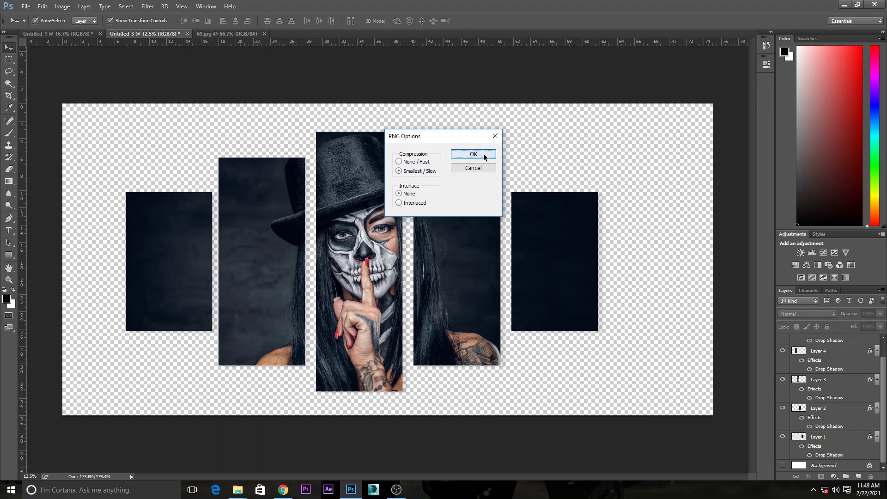
{"action": "left_click", "coordinate": [483, 154]}
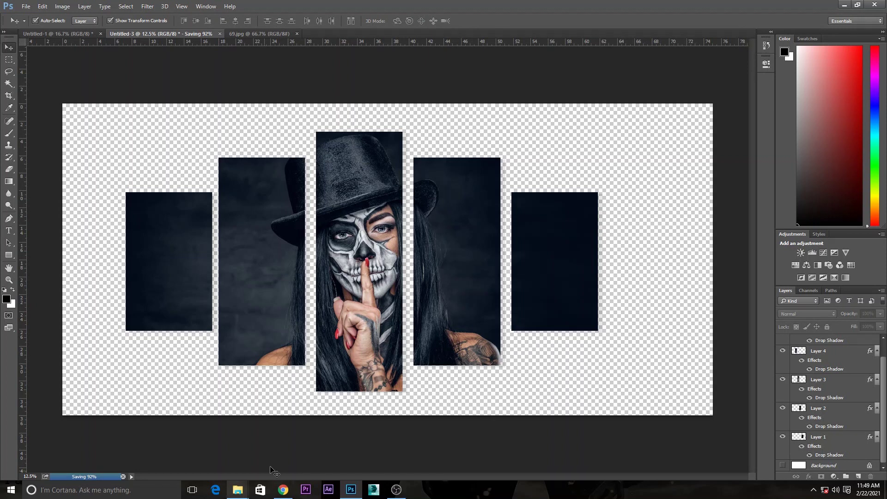
View the 69.jpg and Untitled-1 documents, ending on the 69.jpg living-room photo.
{"action": "left_click", "coordinate": [253, 33]}
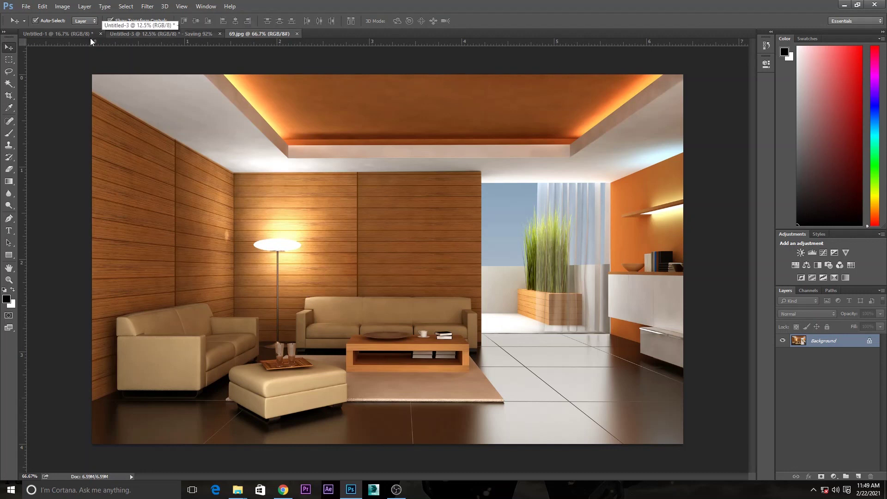
{"action": "left_click", "coordinate": [69, 33]}
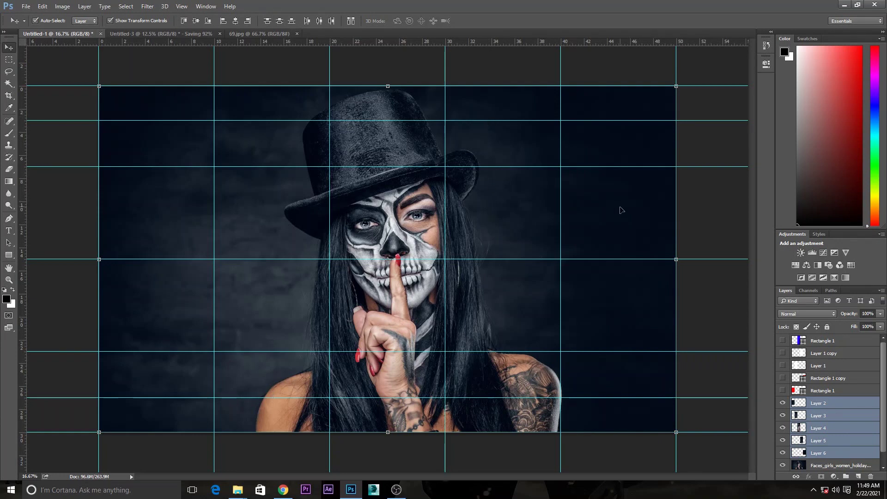
{"action": "left_click", "coordinate": [195, 33]}
{"action": "left_click", "coordinate": [239, 33]}
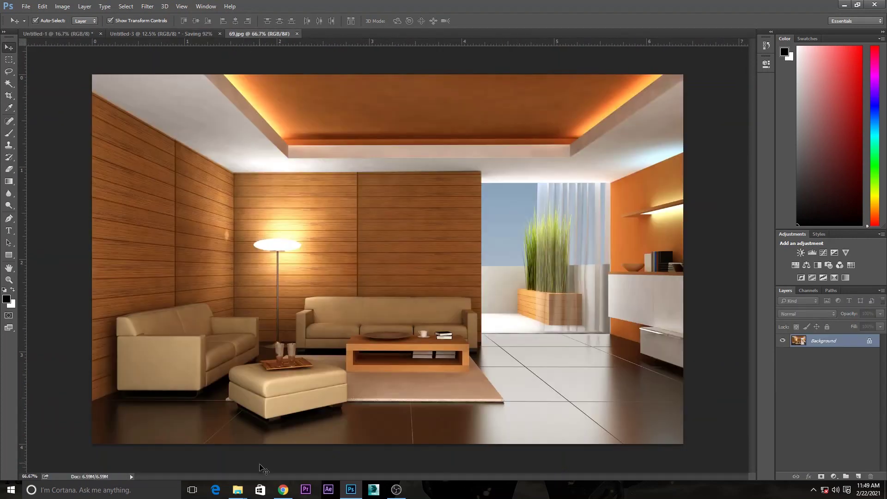
{"action": "mouse_move", "coordinate": [237, 490]}
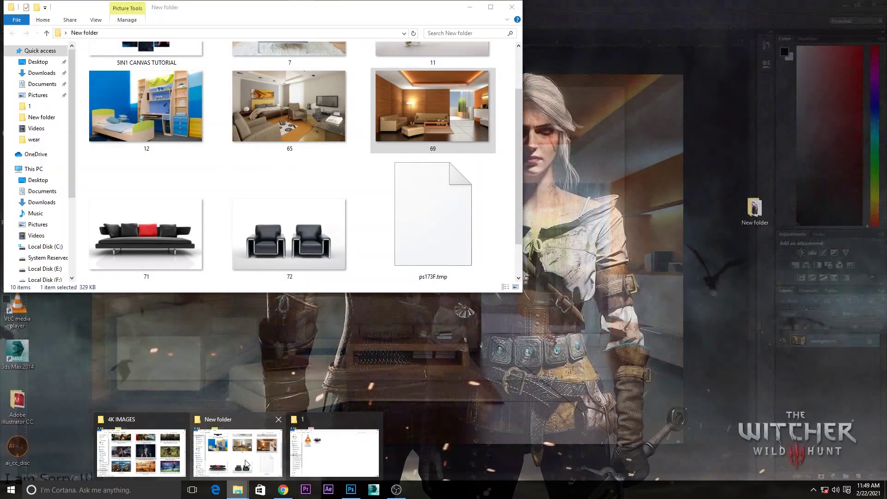
{"action": "left_click", "coordinate": [247, 464]}
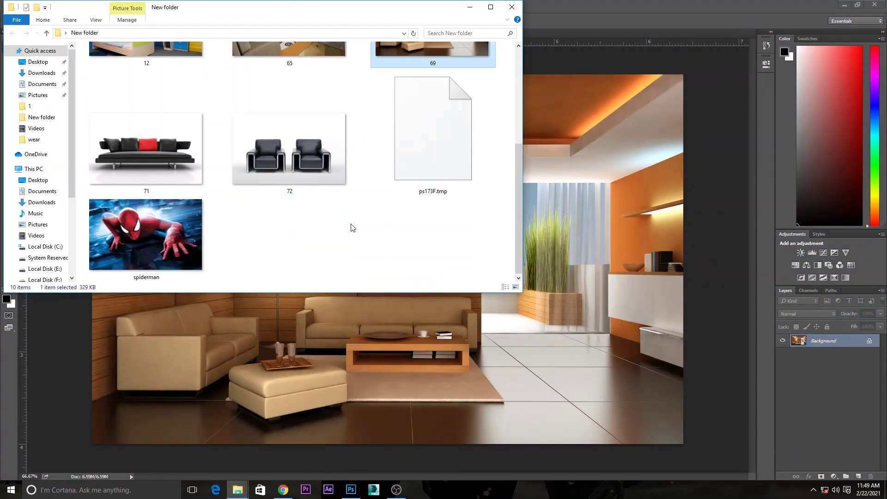
{"action": "right_click", "coordinate": [355, 224]}
{"action": "left_click", "coordinate": [379, 259]}
{"action": "scroll", "coordinate": [380, 231], "scroll_direction": "down", "scroll_amount": 1}
{"action": "scroll", "coordinate": [379, 231], "scroll_direction": "down", "scroll_amount": 2}
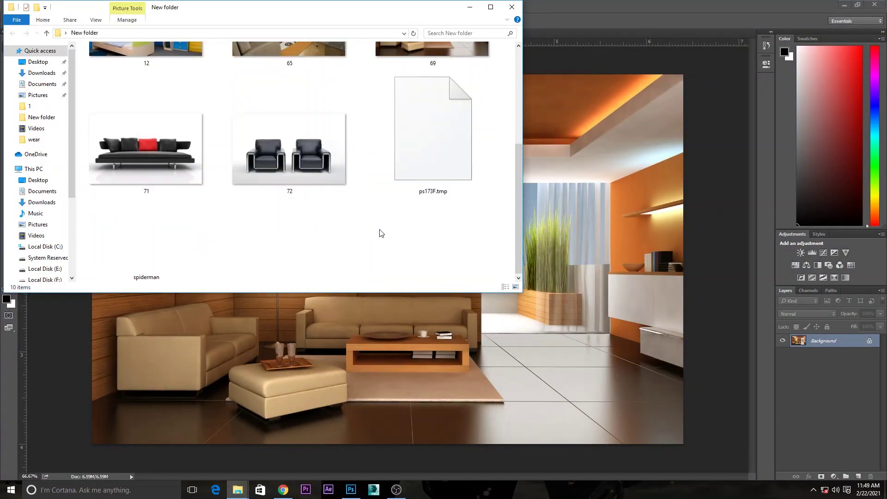
{"action": "scroll", "coordinate": [379, 231], "scroll_direction": "up", "scroll_amount": 3}
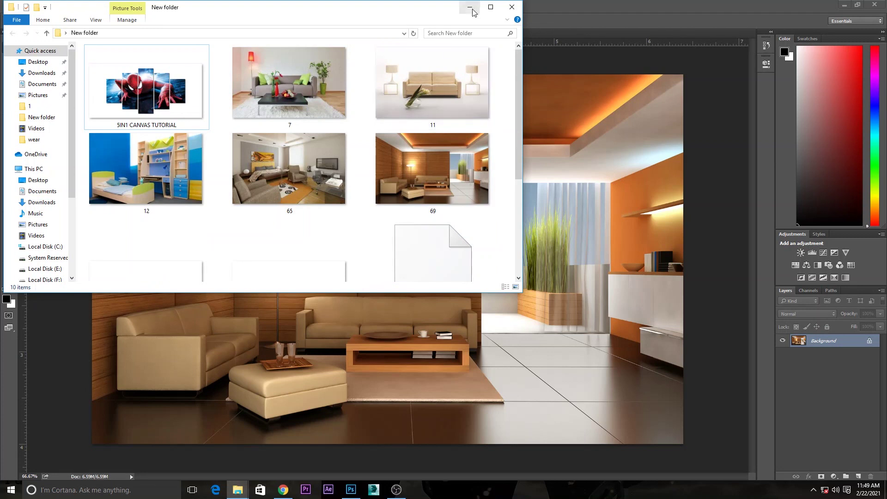
{"action": "left_click", "coordinate": [470, 7]}
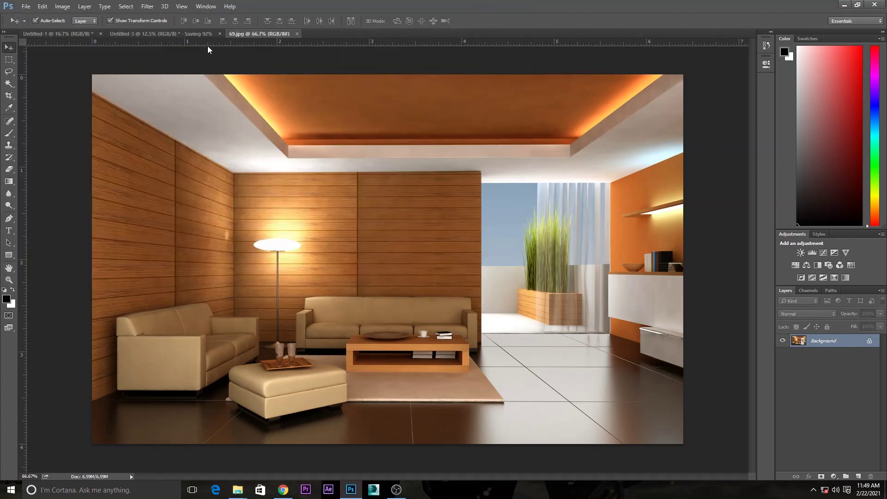
Drag the 5in1 PNG from the New folder window onto the 69.jpg living-room photo.
{"action": "left_click", "coordinate": [203, 34]}
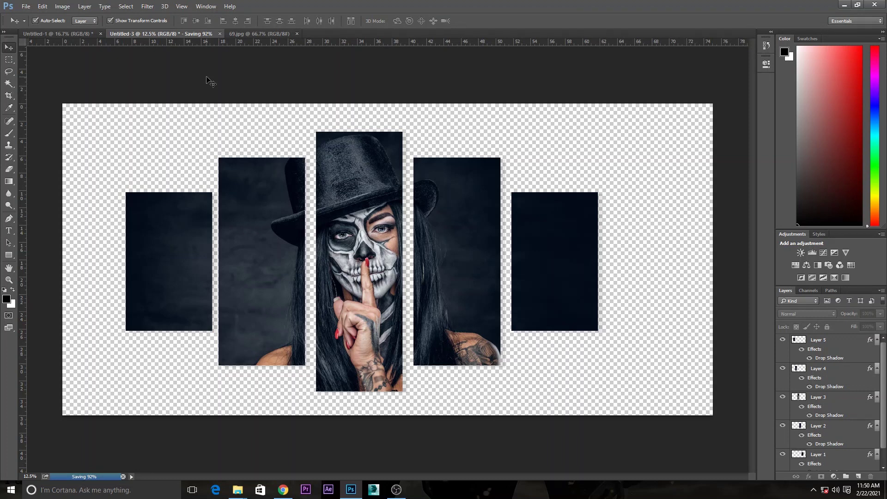
{"action": "left_click", "coordinate": [227, 33]}
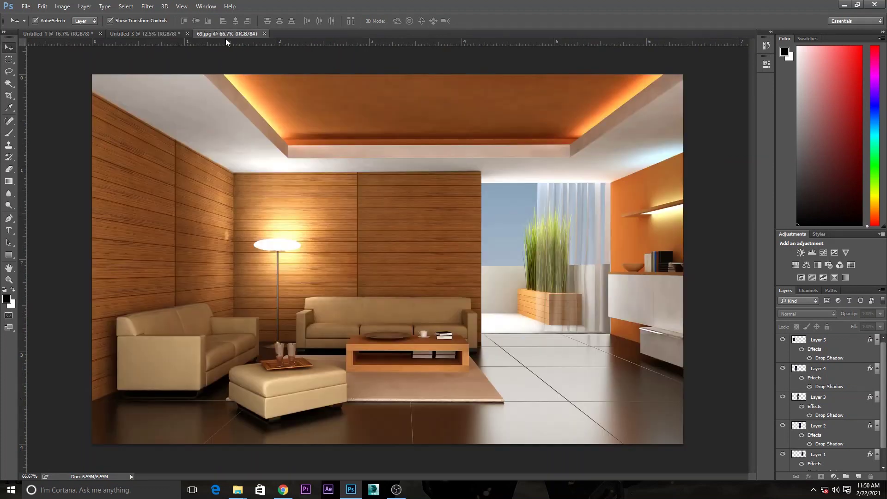
{"action": "mouse_move", "coordinate": [237, 490]}
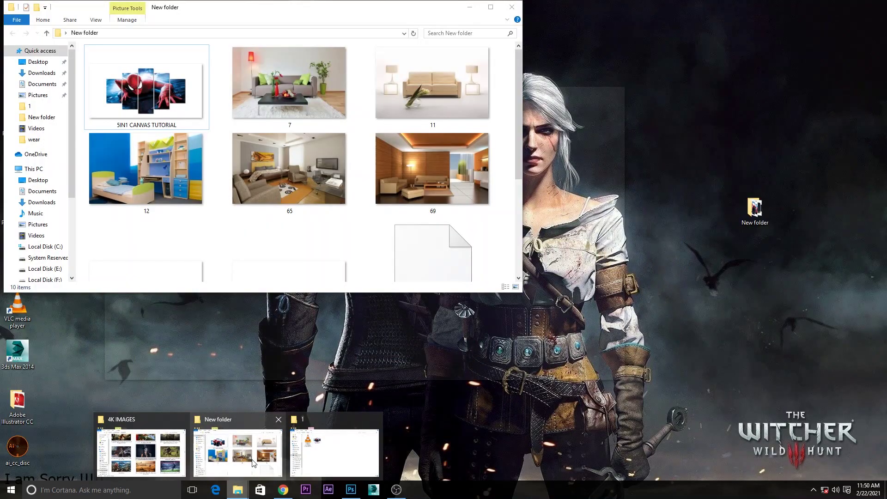
{"action": "left_click", "coordinate": [253, 463]}
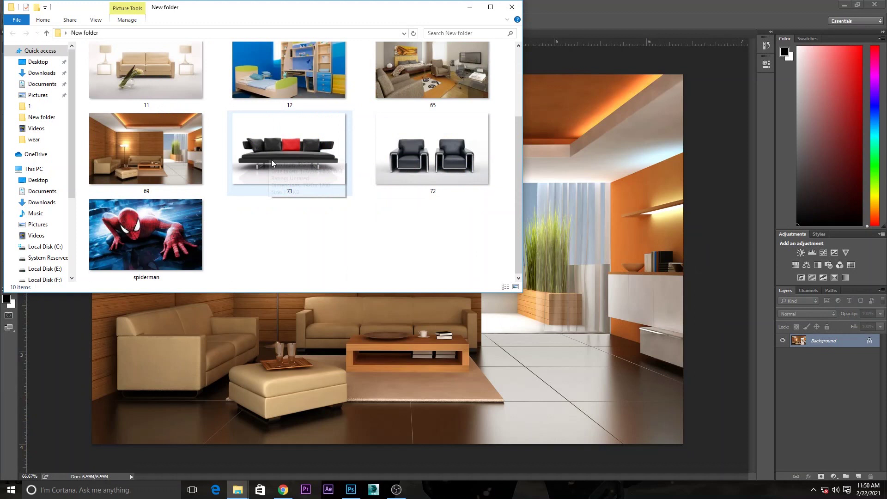
{"action": "left_click_drag", "start_coordinate": [283, 89], "coordinate": [463, 198]}
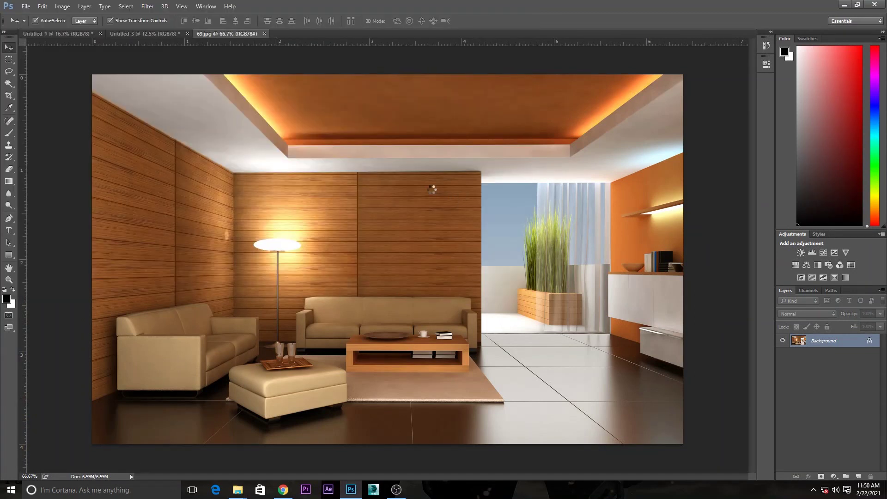
{"action": "left_click", "coordinate": [326, 20]}
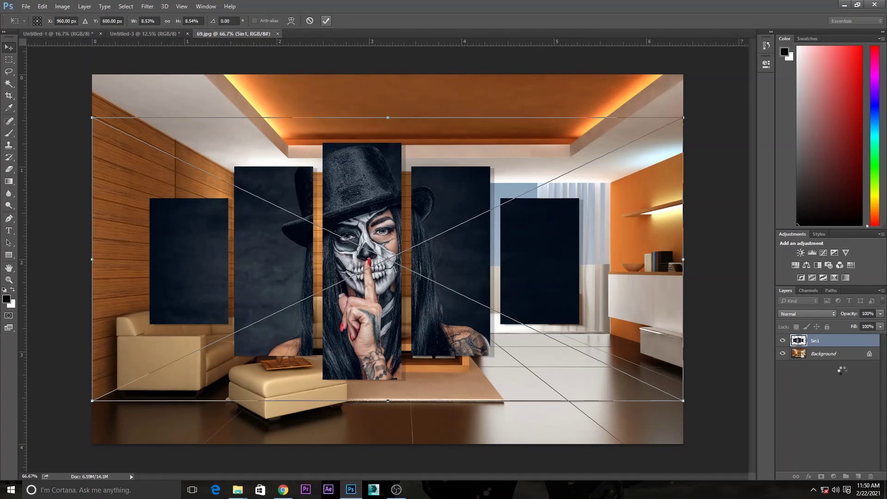
Rasterize the 5in1 layer, scale it to about 44% and move it onto the wooden wall.
{"action": "right_click", "coordinate": [831, 345]}
{"action": "left_click", "coordinate": [804, 106]}
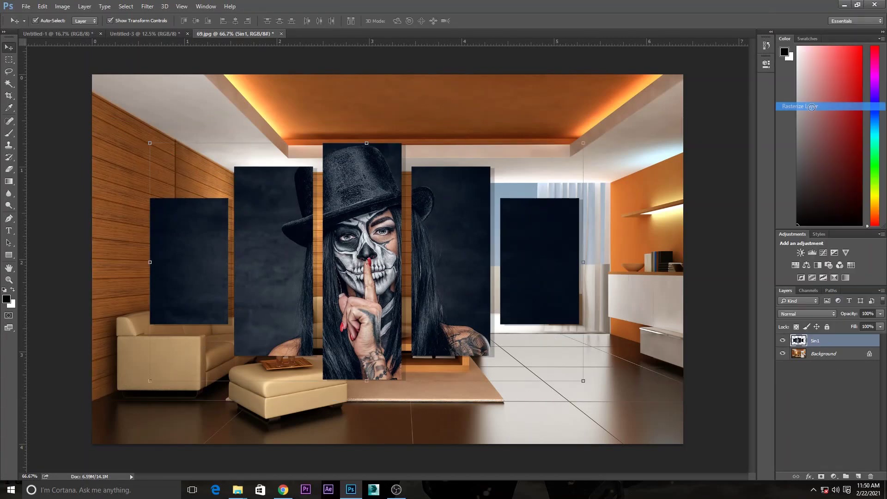
{"action": "left_click", "coordinate": [583, 382]}
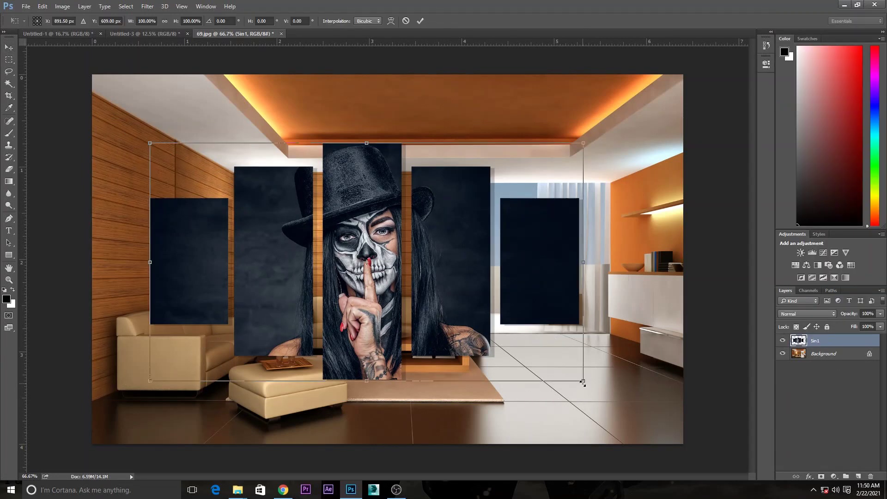
{"action": "left_click_drag", "start_coordinate": [583, 383], "coordinate": [463, 313]}
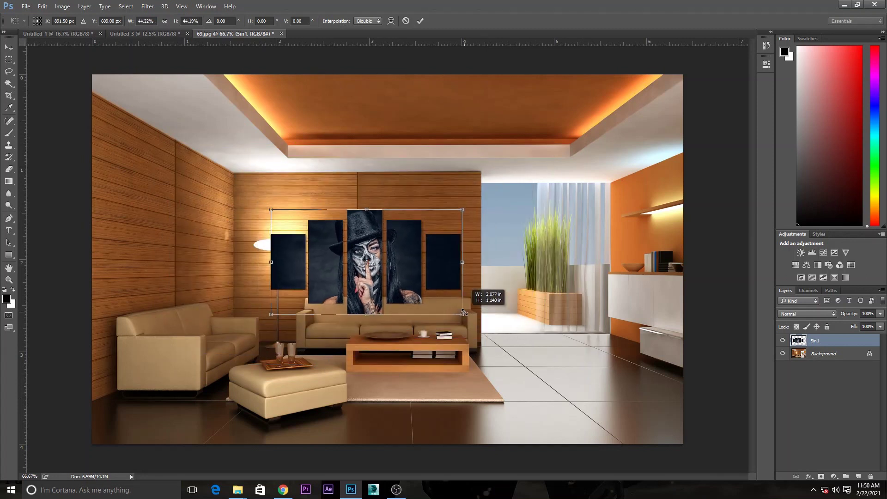
{"action": "left_click_drag", "start_coordinate": [435, 268], "coordinate": [437, 240]}
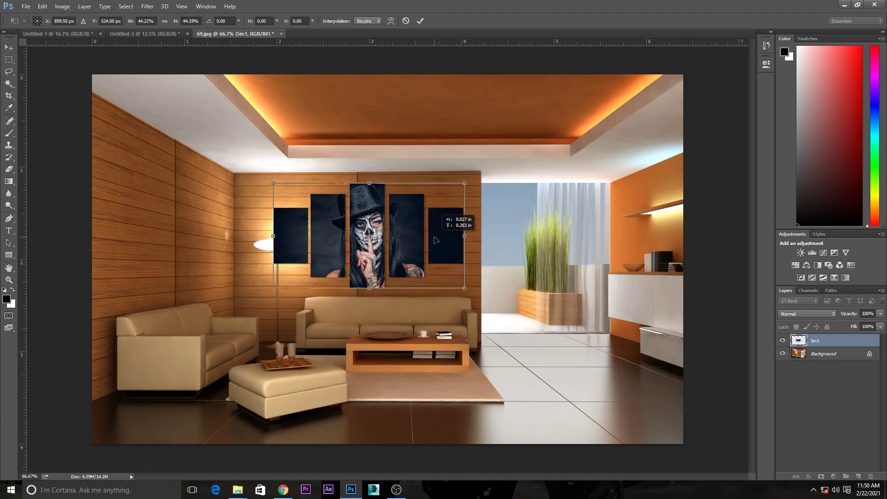
Fine-tune the artwork's size to fit above the sofa, apply it, and nudge it right.
{"action": "mouse_move", "coordinate": [466, 287]}
{"action": "left_mouse_down"}
{"action": "mouse_move", "coordinate": [459, 276]}
{"action": "mouse_move", "coordinate": [474, 283]}
{"action": "left_mouse_up"}
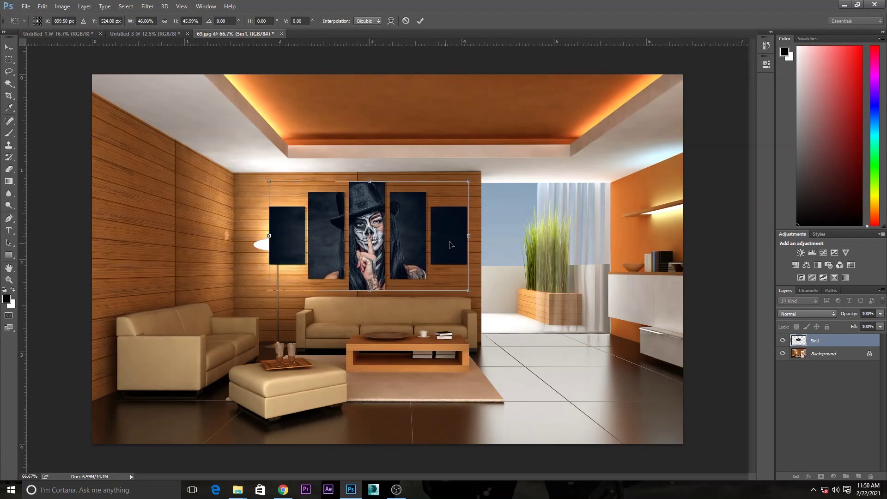
{"action": "left_click_drag", "start_coordinate": [446, 244], "coordinate": [457, 245]}
{"action": "left_click_drag", "start_coordinate": [481, 180], "coordinate": [469, 186]}
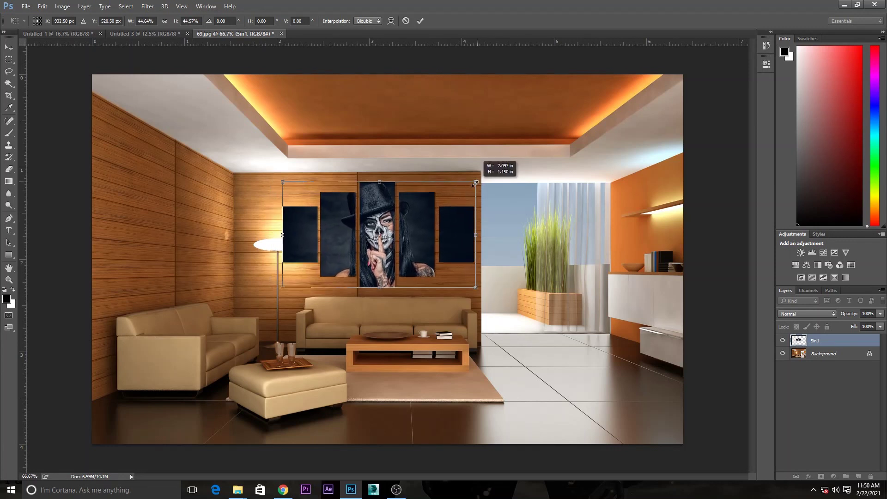
{"action": "key", "text": "Return"}
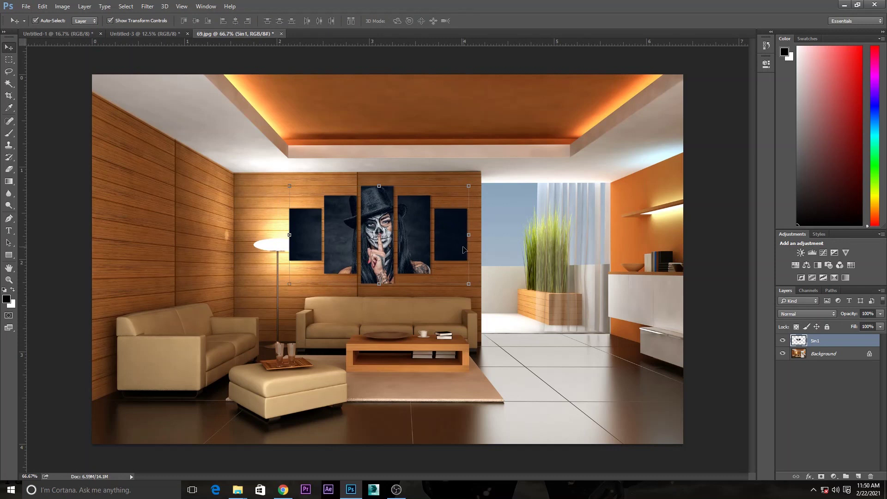
{"action": "left_click_drag", "start_coordinate": [455, 230], "coordinate": [461, 231]}
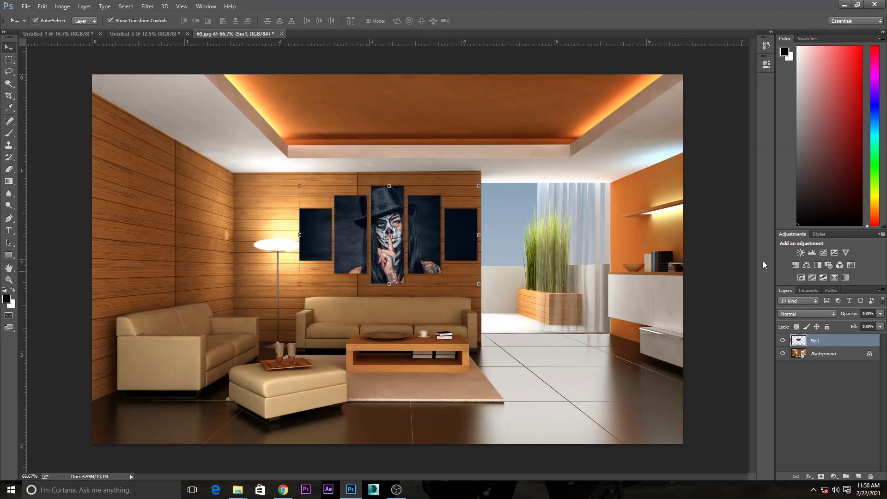
{"action": "left_click", "coordinate": [724, 224]}
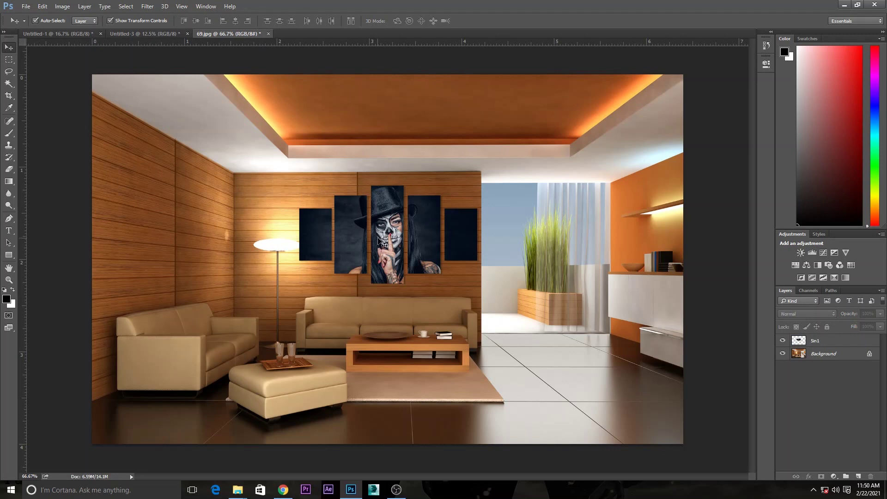